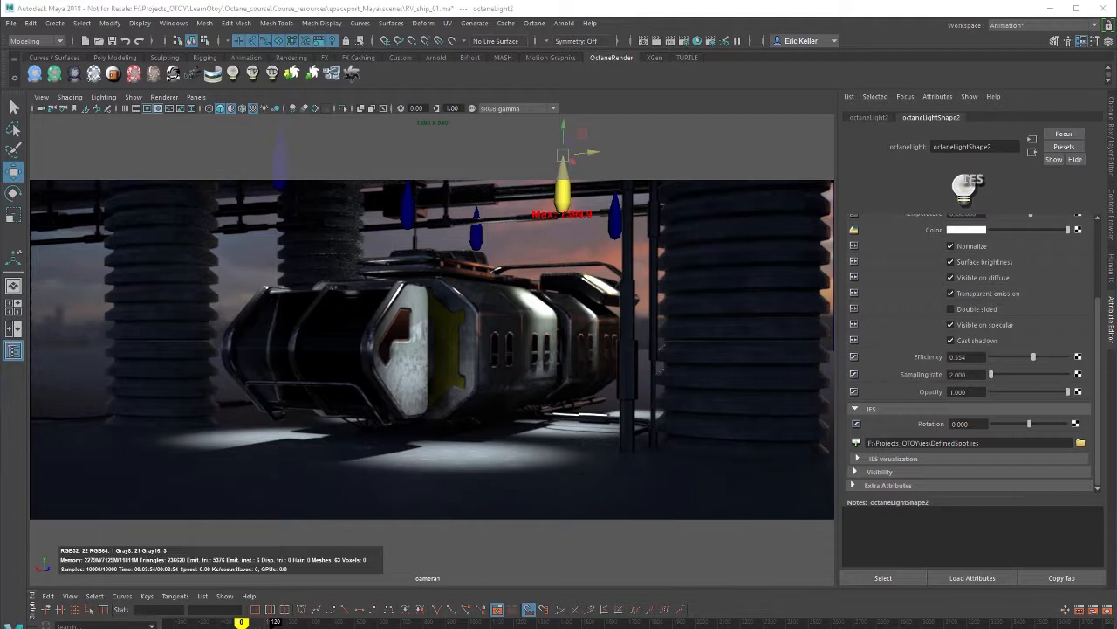
Review the RenderMan IES Light Library and the Philips Lumec IES Files page in the web browser
{"action": "left_click_drag", "start_coordinate": [0, 181], "coordinate": [740, 102]}
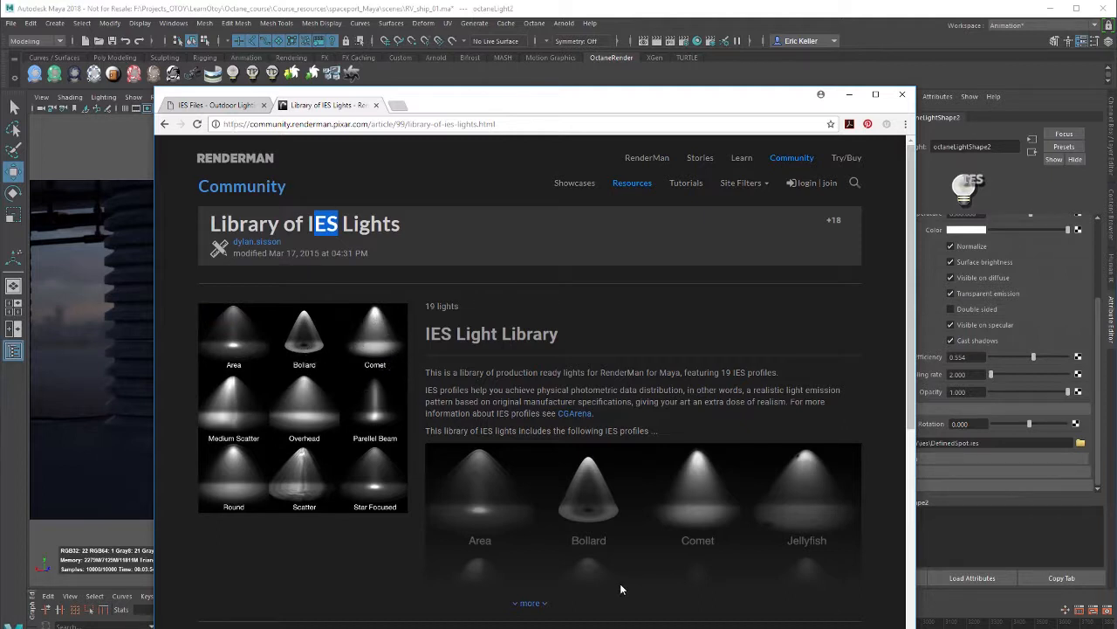
{"action": "scroll", "coordinate": [620, 589], "scroll_direction": "down", "scroll_amount": 2}
{"action": "scroll", "coordinate": [444, 395], "scroll_direction": "up", "scroll_amount": 2}
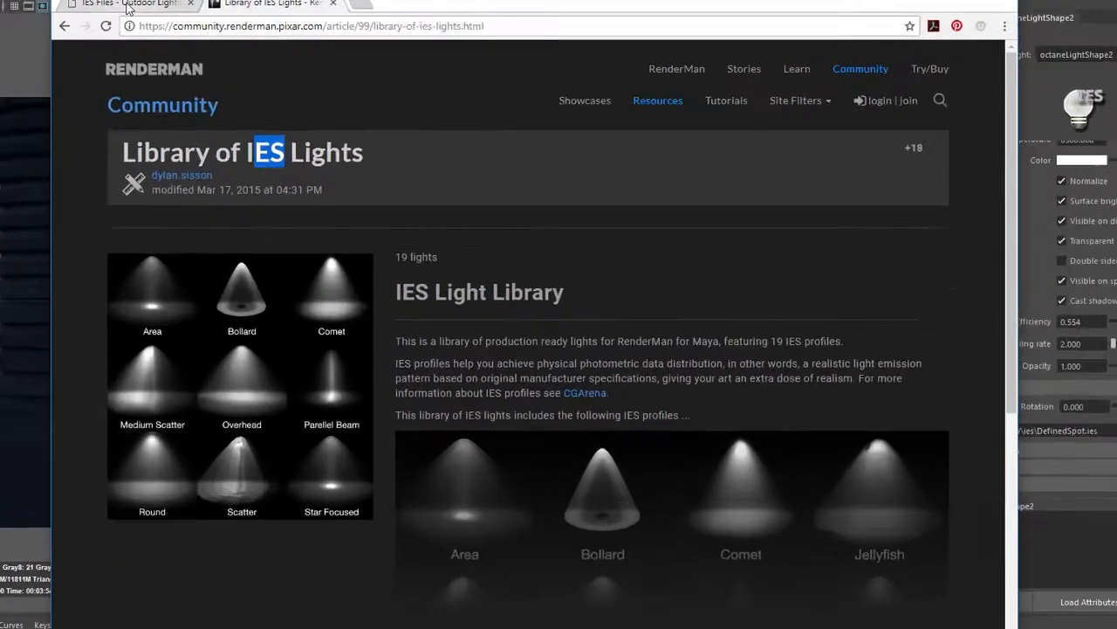
{"action": "left_click", "coordinate": [126, 7]}
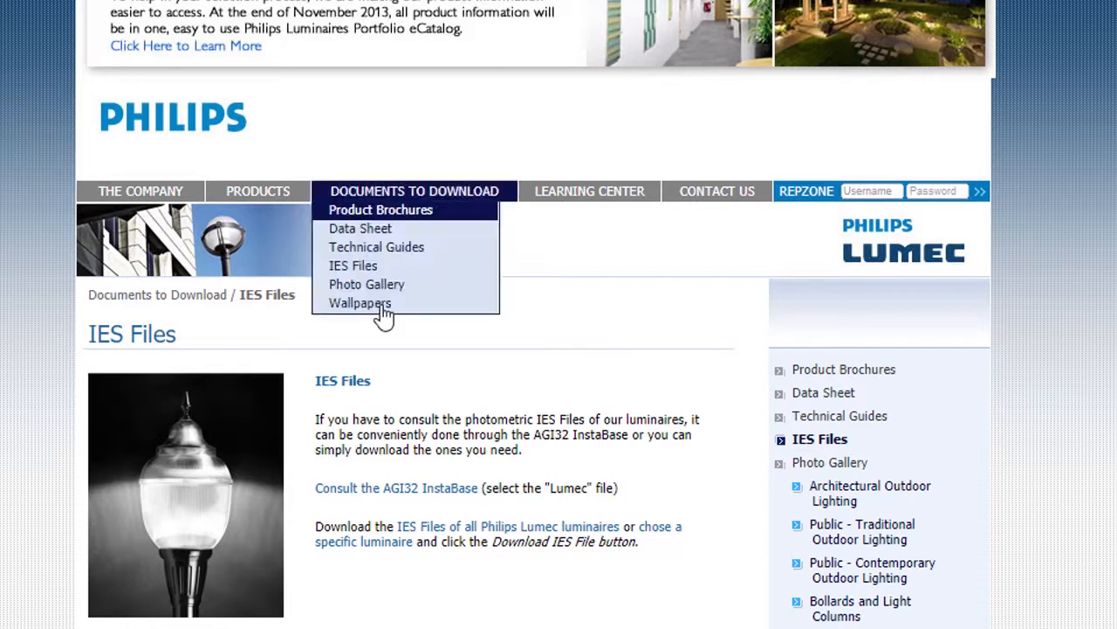
{"action": "left_click_drag", "start_coordinate": [178, 341], "coordinate": [72, 342]}
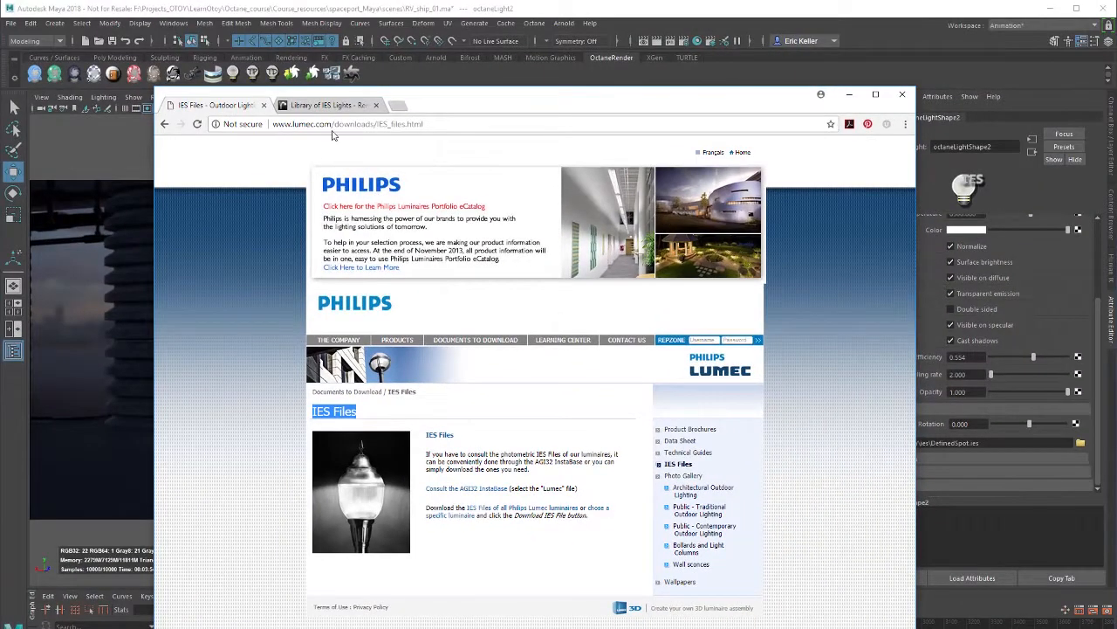
{"action": "left_click", "coordinate": [325, 109]}
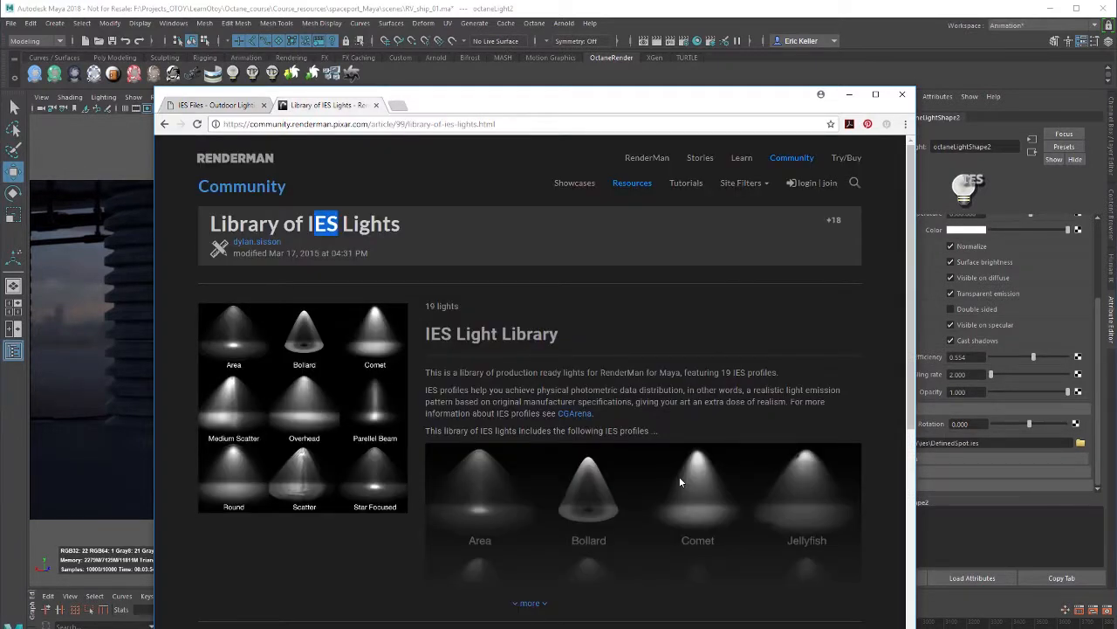
{"action": "scroll", "coordinate": [679, 476], "scroll_direction": "down", "scroll_amount": 5}
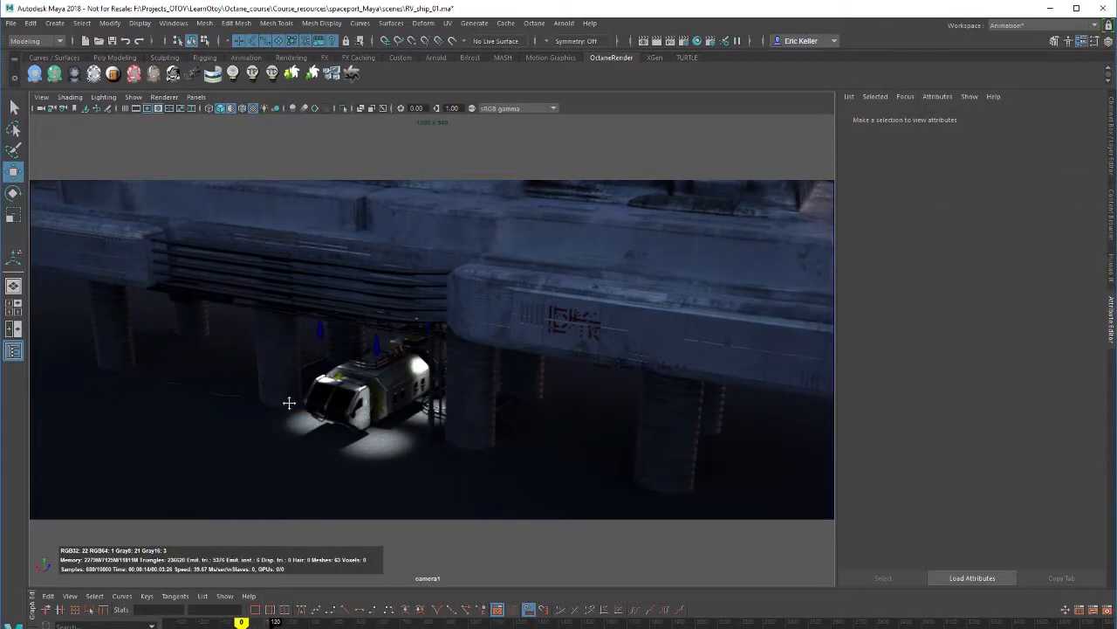
Create a new Octane light in the Maya scene and move it down to the open ground in front of the ship
{"action": "middle_click_drag", "start_coordinate": [288, 401], "coordinate": [311, 381], "text": "alt"}
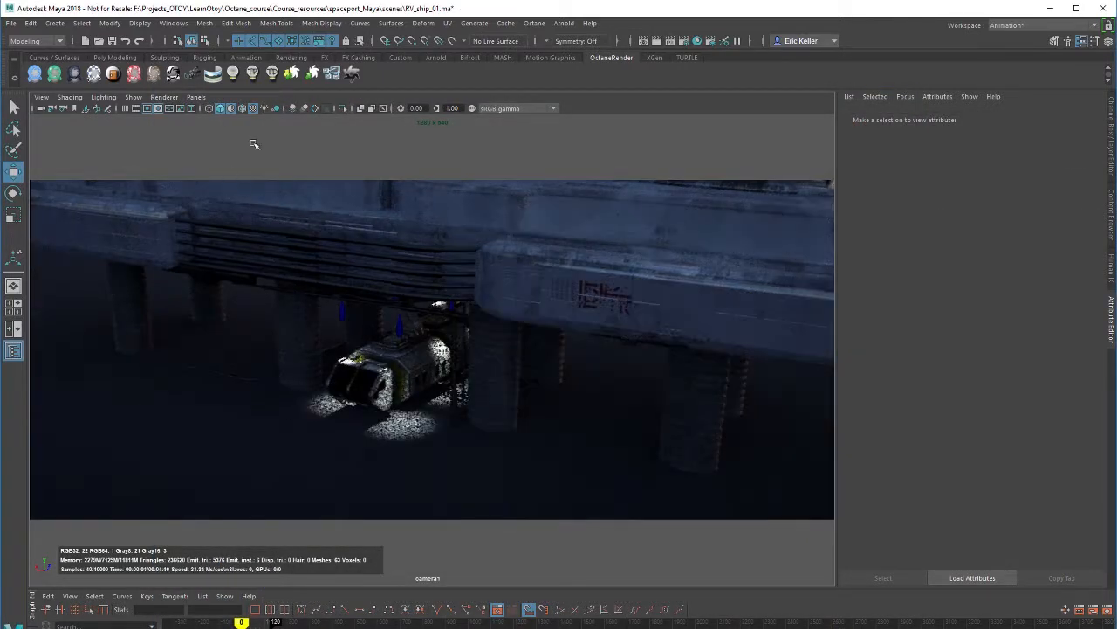
{"action": "left_click", "coordinate": [233, 74]}
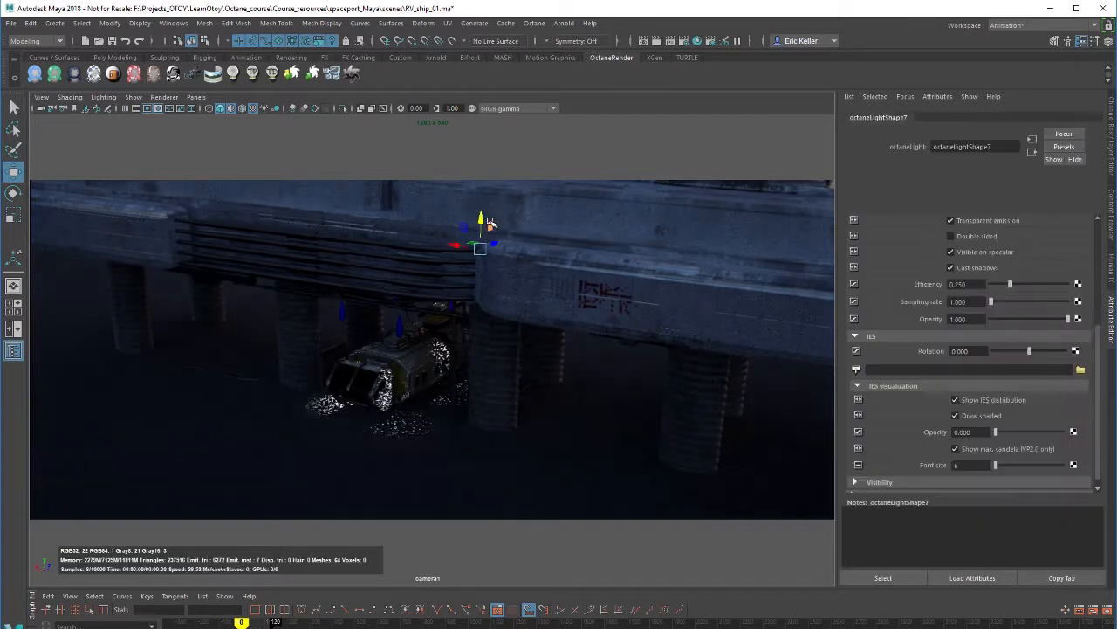
{"action": "left_click_drag", "start_coordinate": [470, 259], "coordinate": [303, 410]}
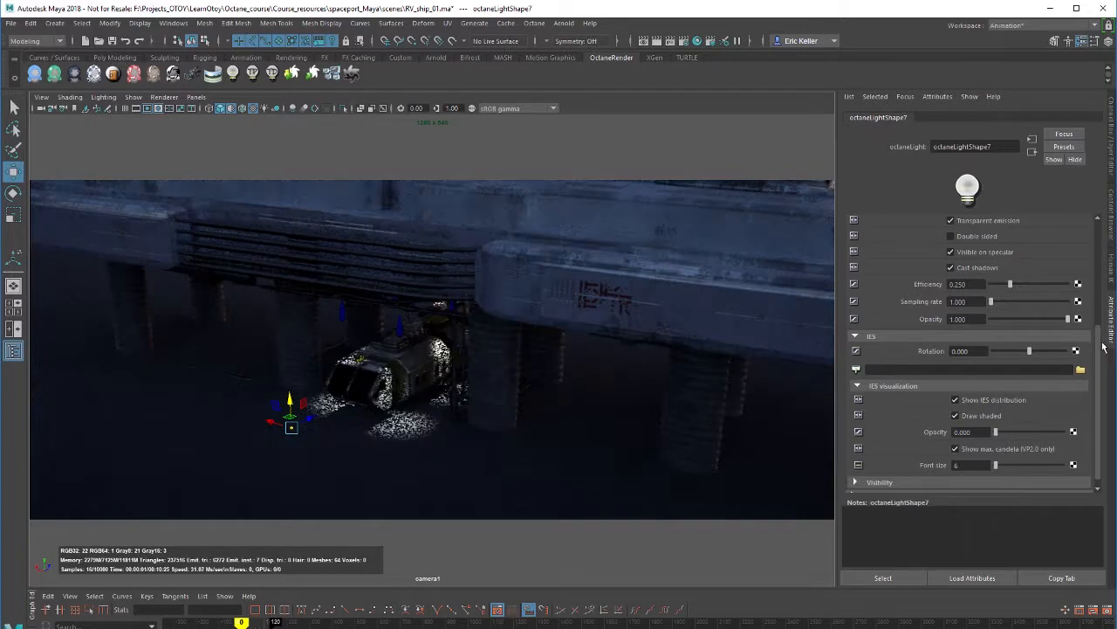
Change the new light's geometry to Plane and set its first two size values to 250
{"action": "left_click_drag", "start_coordinate": [1101, 330], "coordinate": [1098, 231]}
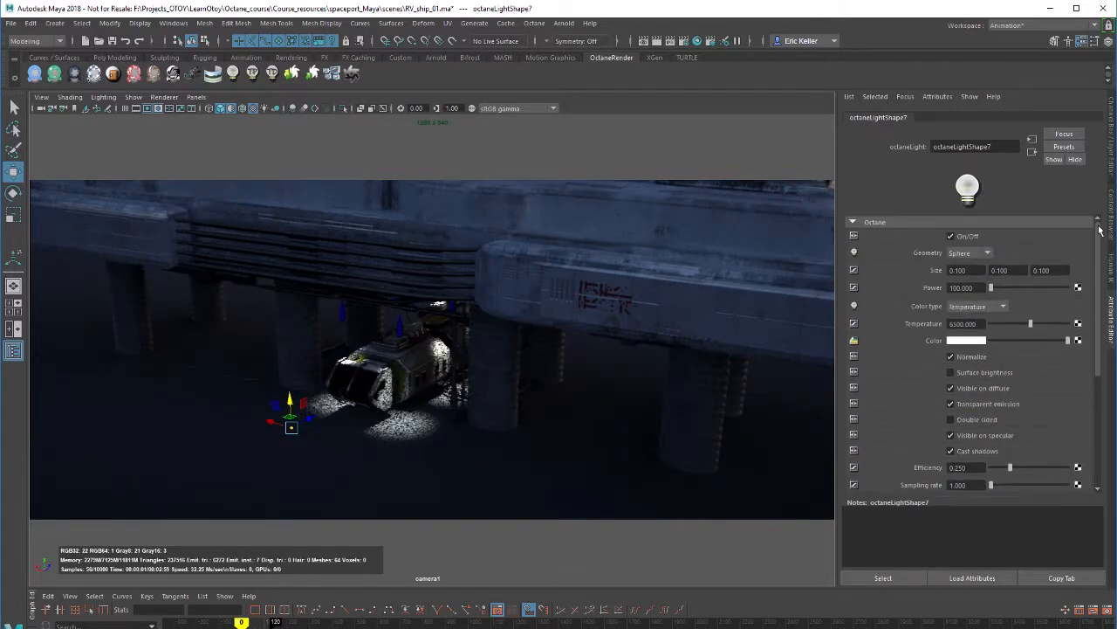
{"action": "left_click", "coordinate": [962, 253]}
{"action": "left_click", "coordinate": [959, 276]}
{"action": "double_click", "coordinate": [958, 270]}
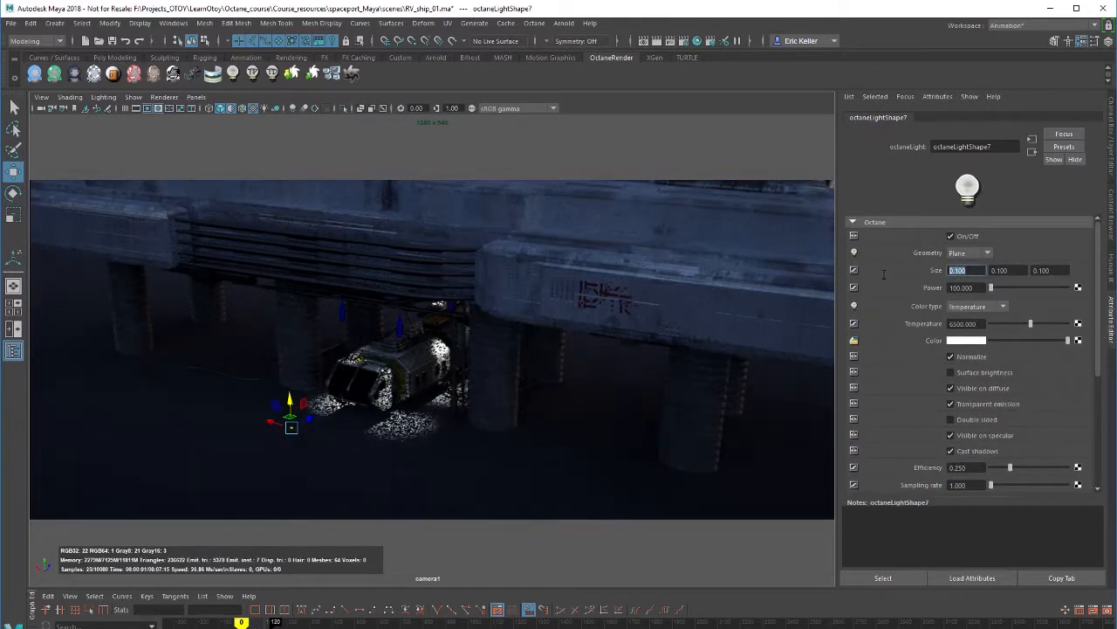
{"action": "type", "text": "250"}
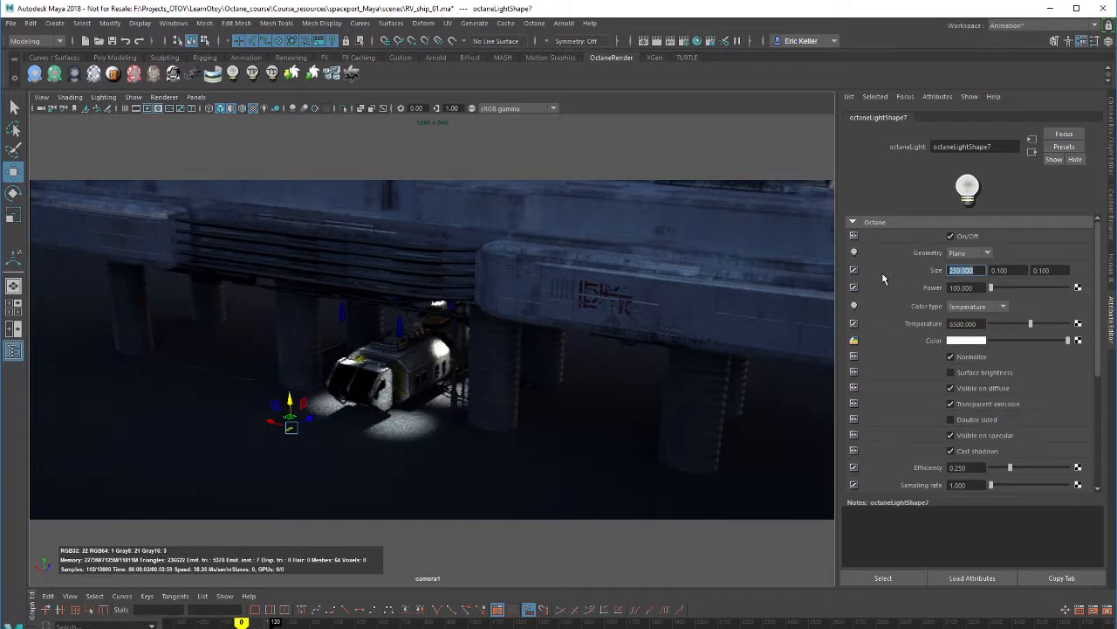
{"action": "key", "text": "Return"}
{"action": "key", "text": "Tab"}
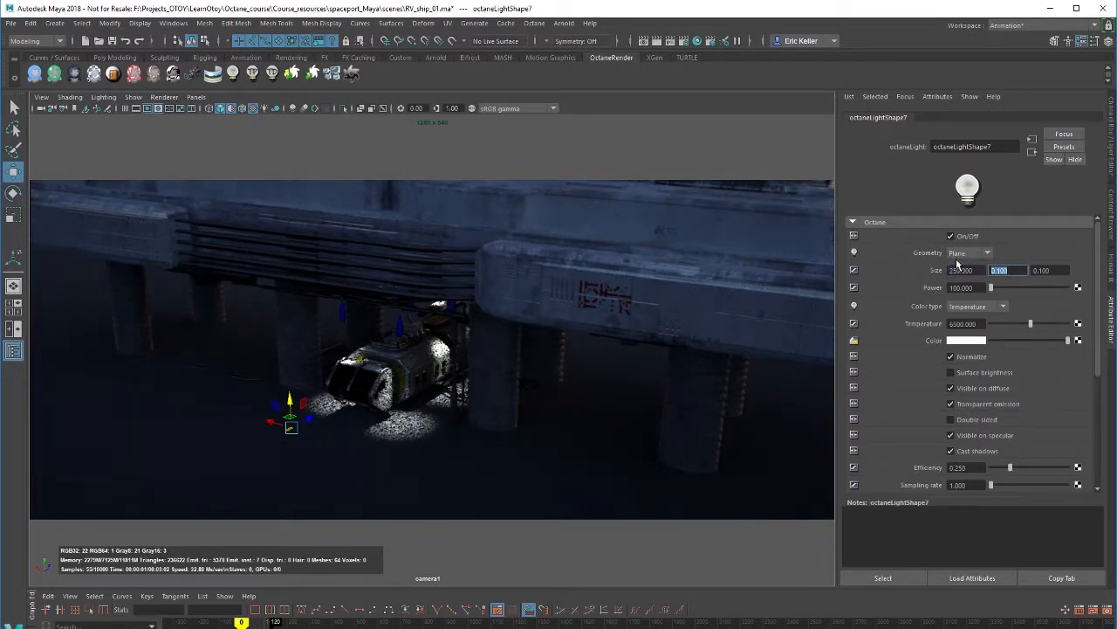
{"action": "type", "text": "250"}
{"action": "key", "text": "Return"}
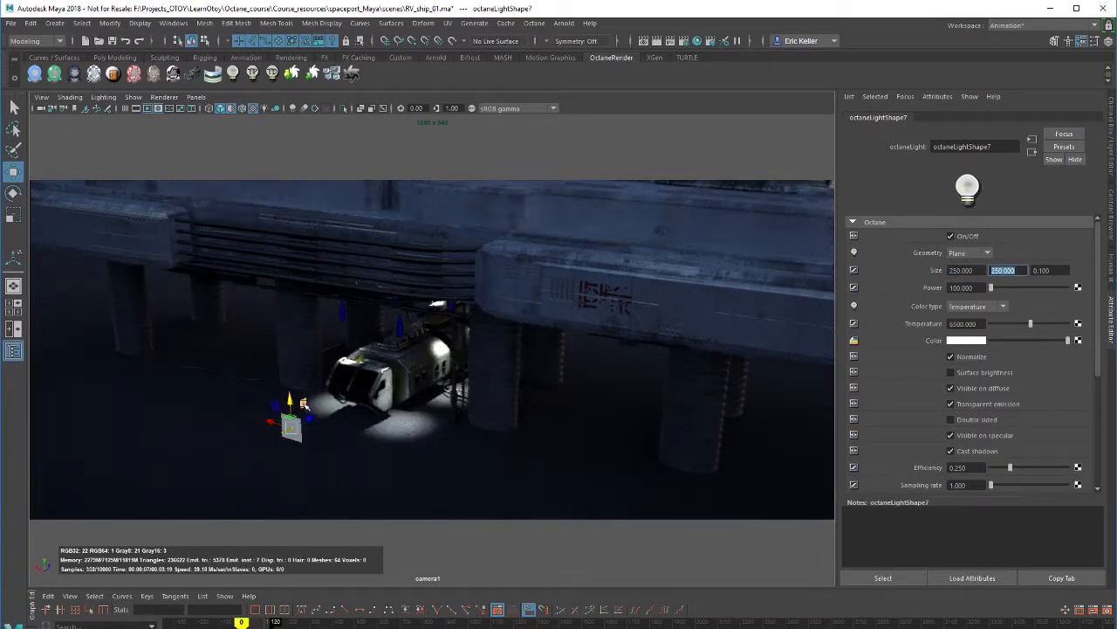
Rotate the plane light so its emission direction tilts down toward the ground
{"action": "type", "text": "e"}
{"action": "left_click_drag", "start_coordinate": [299, 427], "coordinate": [350, 426], "text": "alt"}
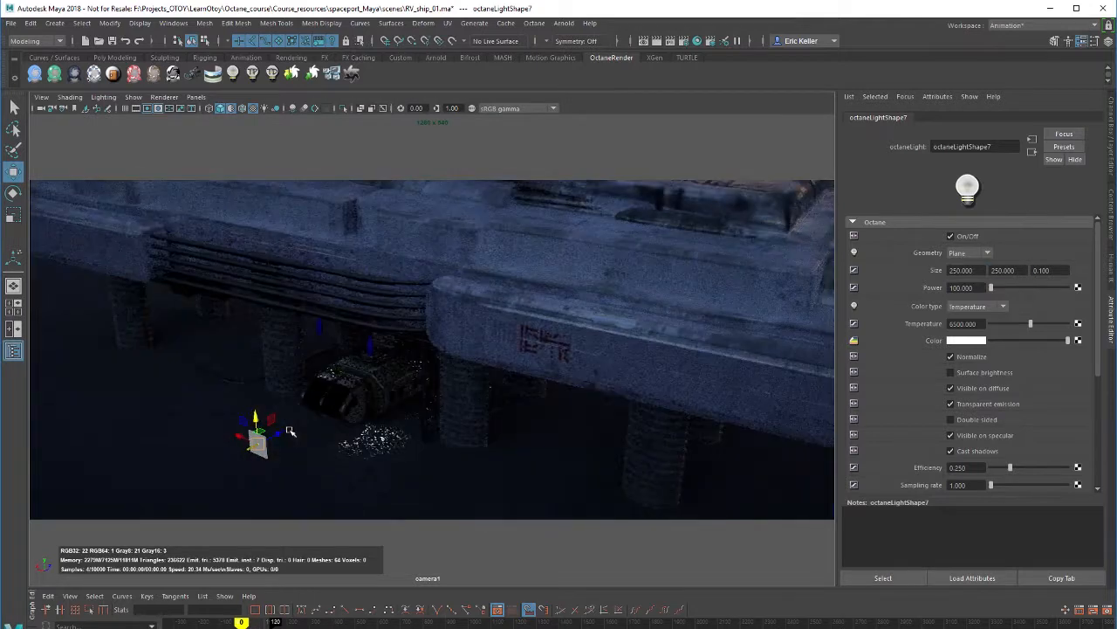
{"action": "key", "text": "f"}
{"action": "left_click_drag", "start_coordinate": [357, 364], "coordinate": [312, 366], "text": "alt"}
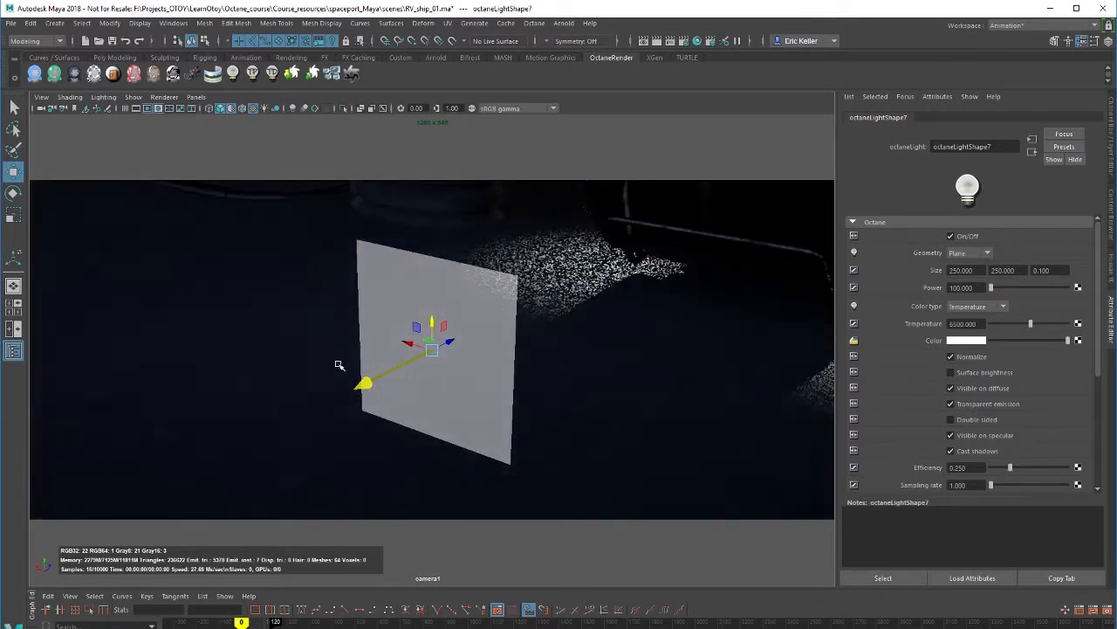
{"action": "key", "text": "e"}
{"action": "left_click_drag", "start_coordinate": [422, 332], "coordinate": [411, 384]}
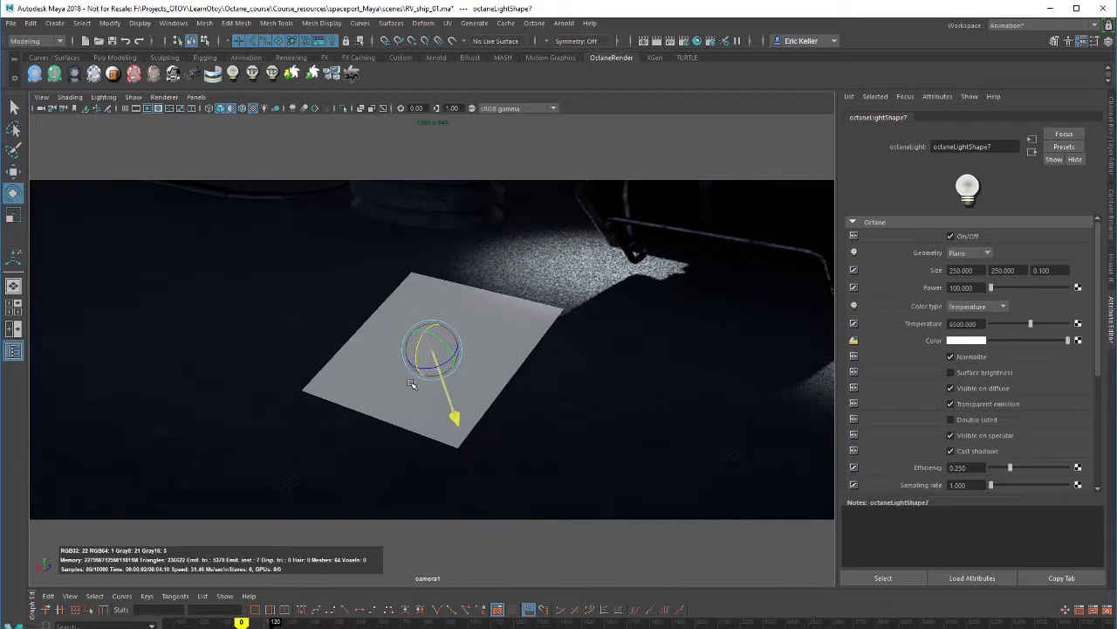
{"action": "right_click_drag", "start_coordinate": [339, 364], "coordinate": [302, 370], "text": "alt"}
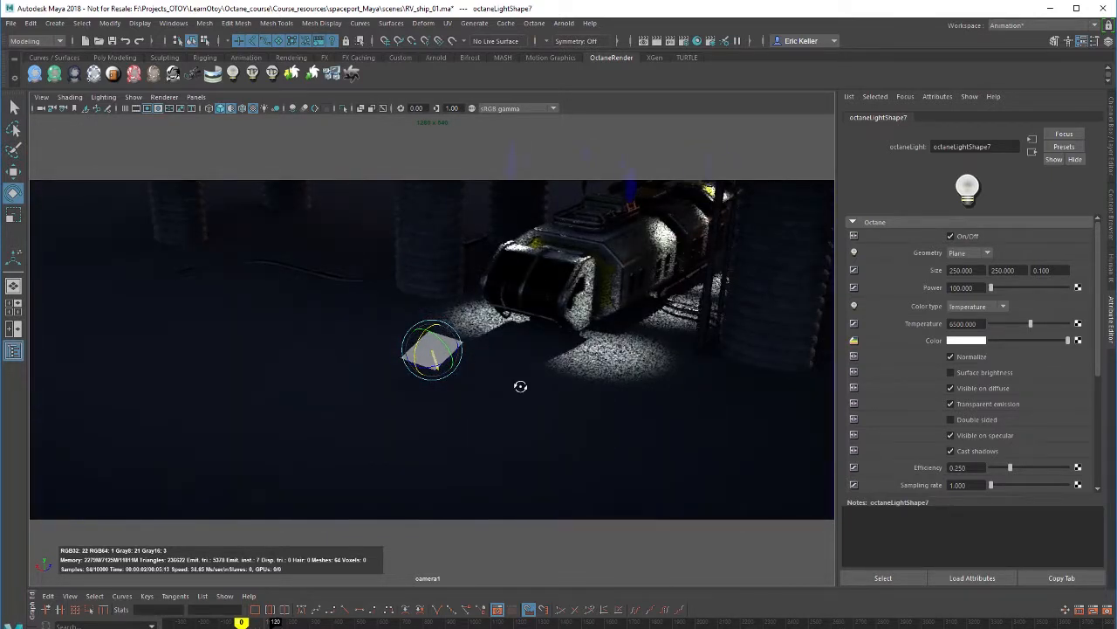
{"action": "mouse_move", "coordinate": [450, 377]}
{"action": "left_mouse_down"}
{"action": "mouse_move", "coordinate": [410, 354]}
{"action": "mouse_move", "coordinate": [441, 367]}
{"action": "left_mouse_up"}
Enable Surface brightness for the plane light
{"action": "right_click_drag", "start_coordinate": [458, 374], "coordinate": [664, 403], "text": "alt"}
{"action": "left_click", "coordinate": [967, 374]}
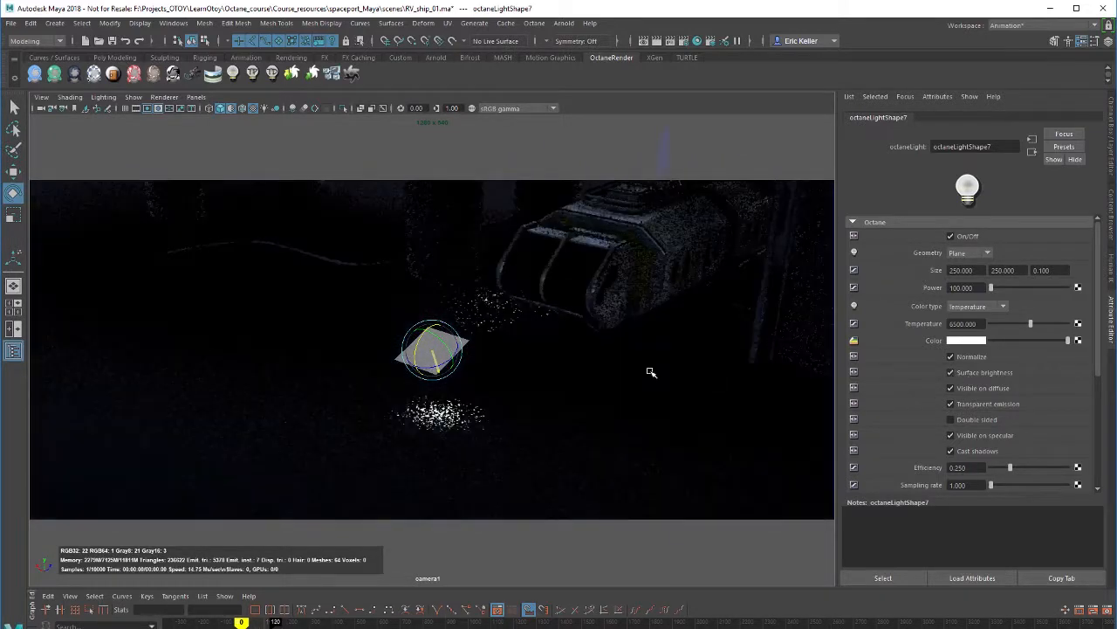
{"action": "left_click_drag", "start_coordinate": [474, 385], "coordinate": [456, 379], "text": "alt"}
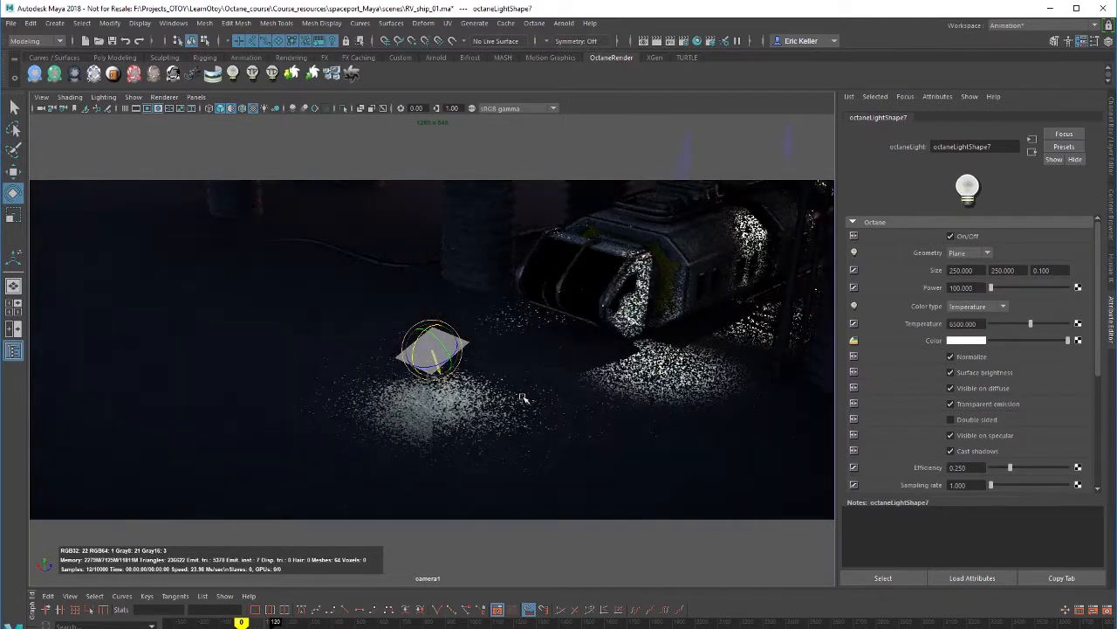
{"action": "scroll", "coordinate": [524, 399], "scroll_direction": "up", "scroll_amount": 2}
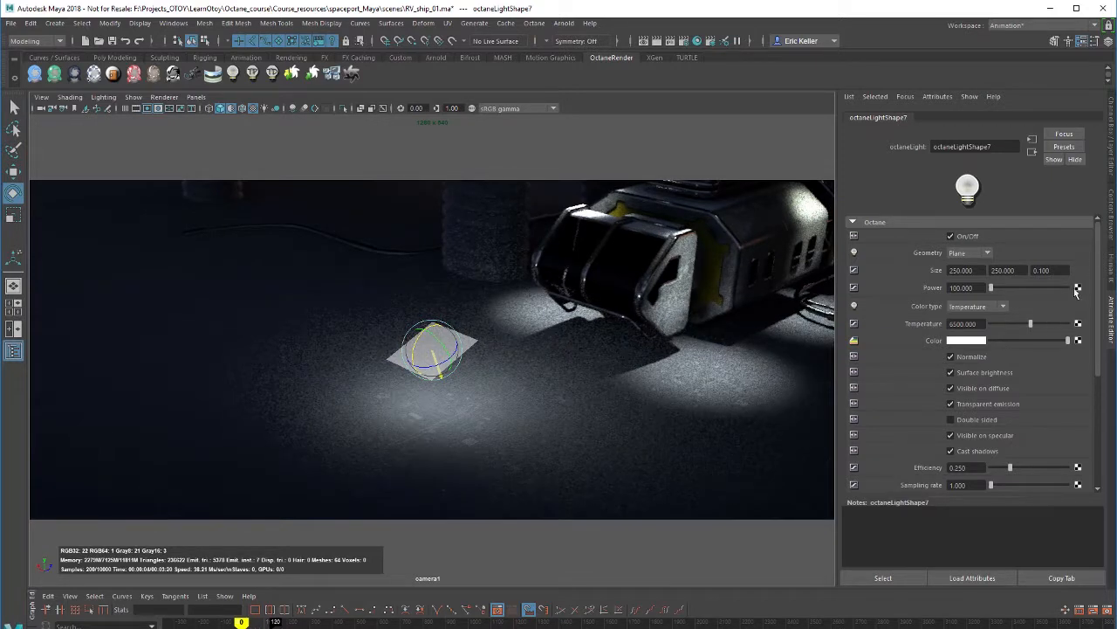
Load the TopPost.IES profile from the ies folder into the plane light
{"action": "scroll", "coordinate": [1098, 262], "scroll_direction": "down", "scroll_amount": 3}
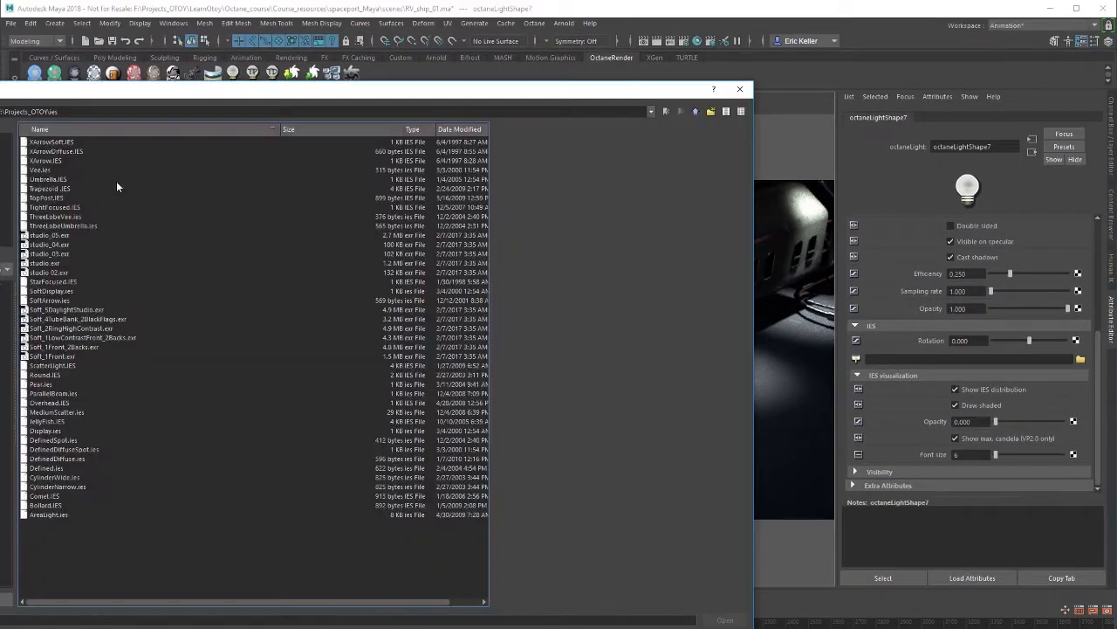
{"action": "left_click", "coordinate": [65, 199]}
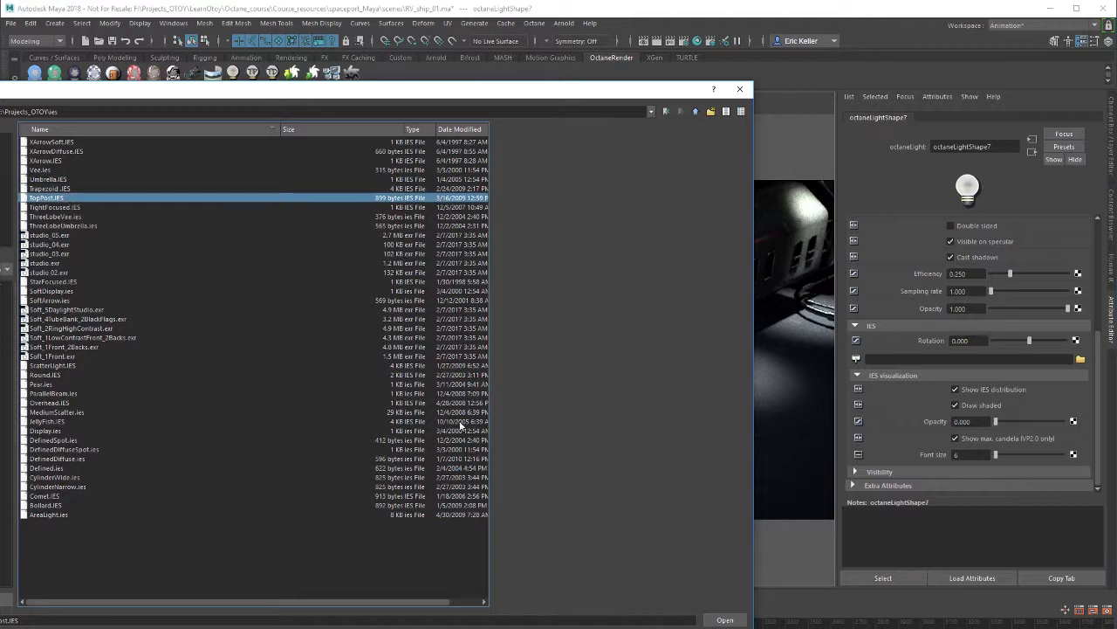
{"action": "left_click", "coordinate": [711, 617]}
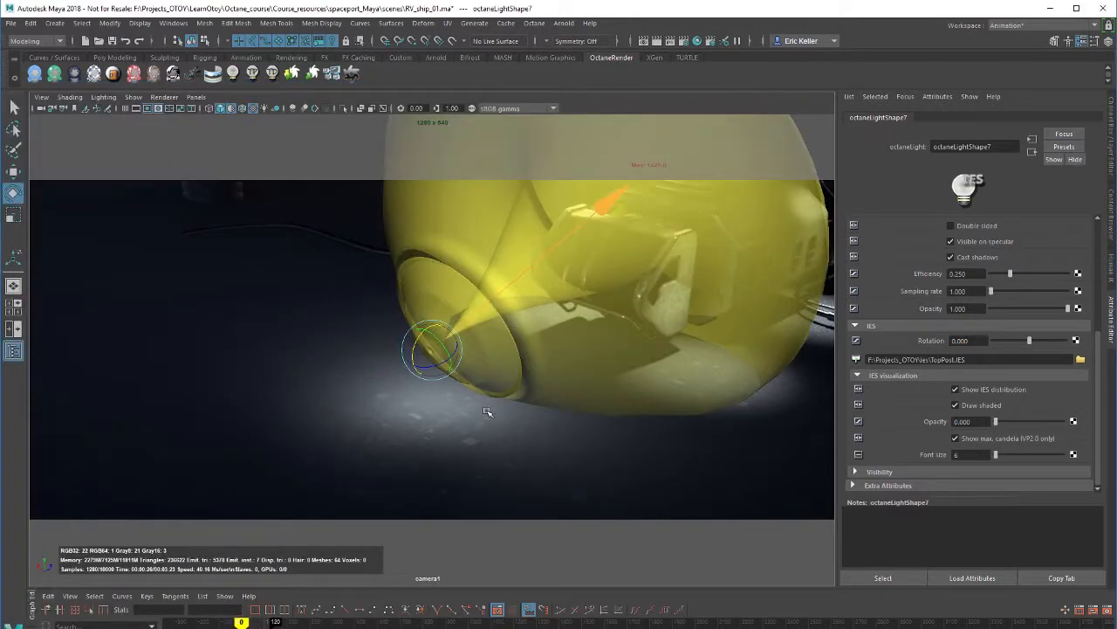
Move the IES light up and away from the ship into open space
{"action": "right_click_drag", "start_coordinate": [596, 336], "coordinate": [401, 302], "text": "alt"}
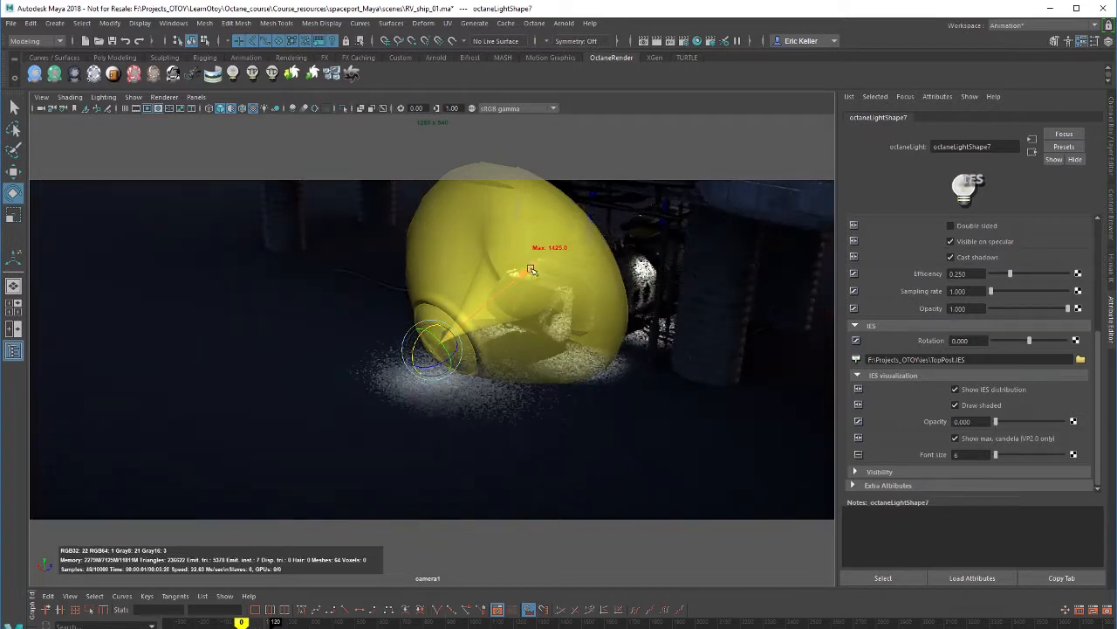
{"action": "key", "text": "w"}
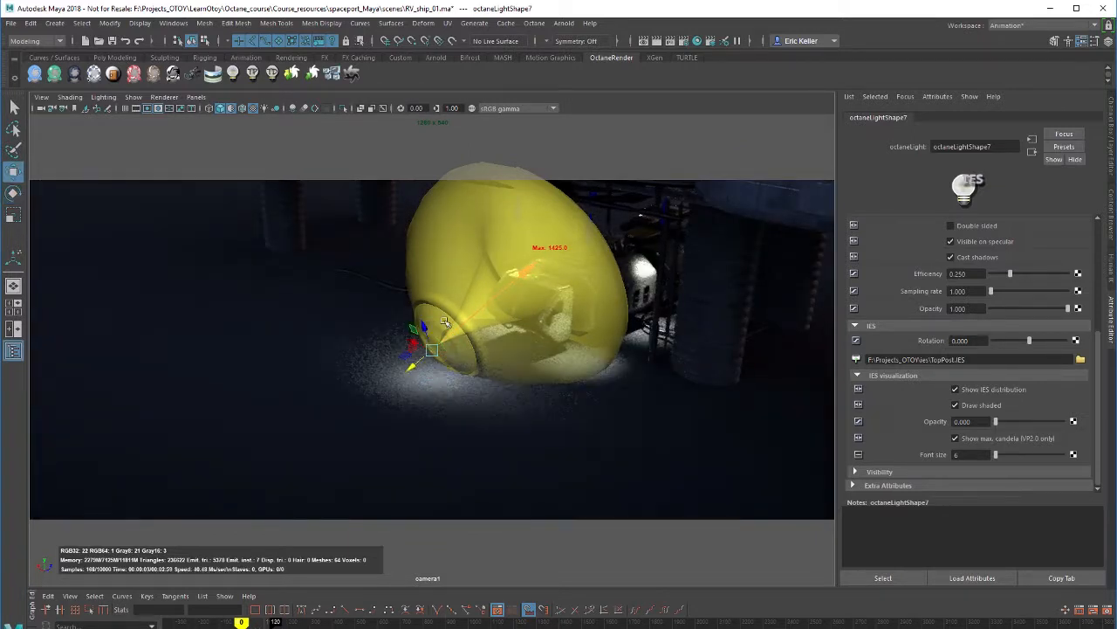
{"action": "left_click_drag", "start_coordinate": [412, 365], "coordinate": [272, 245], "text": "alt"}
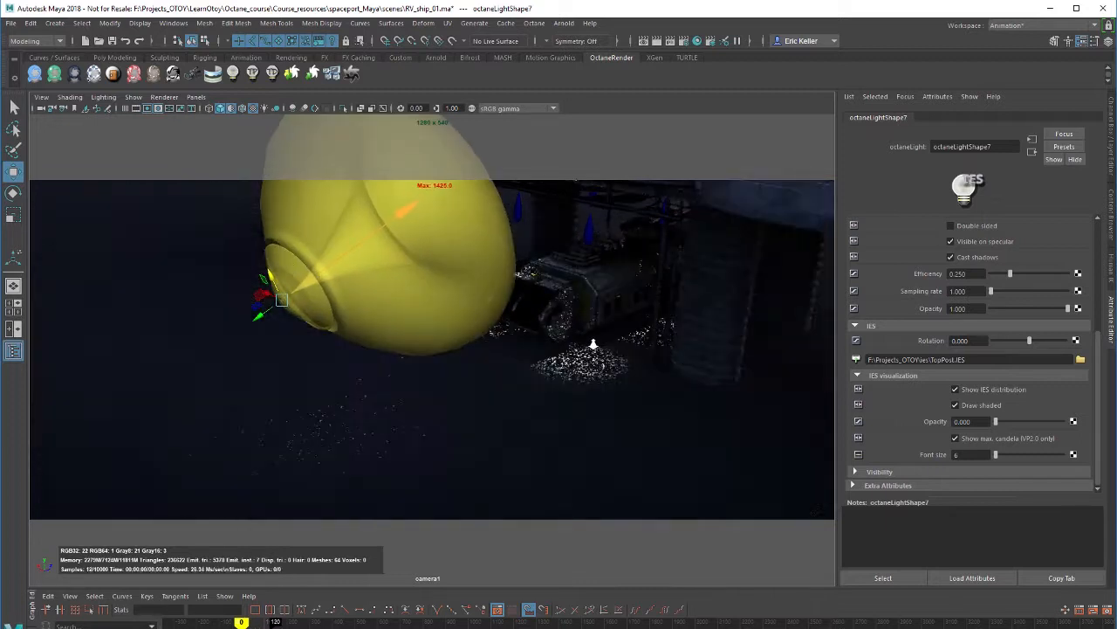
{"action": "right_click_drag", "start_coordinate": [594, 344], "coordinate": [523, 344], "text": "alt"}
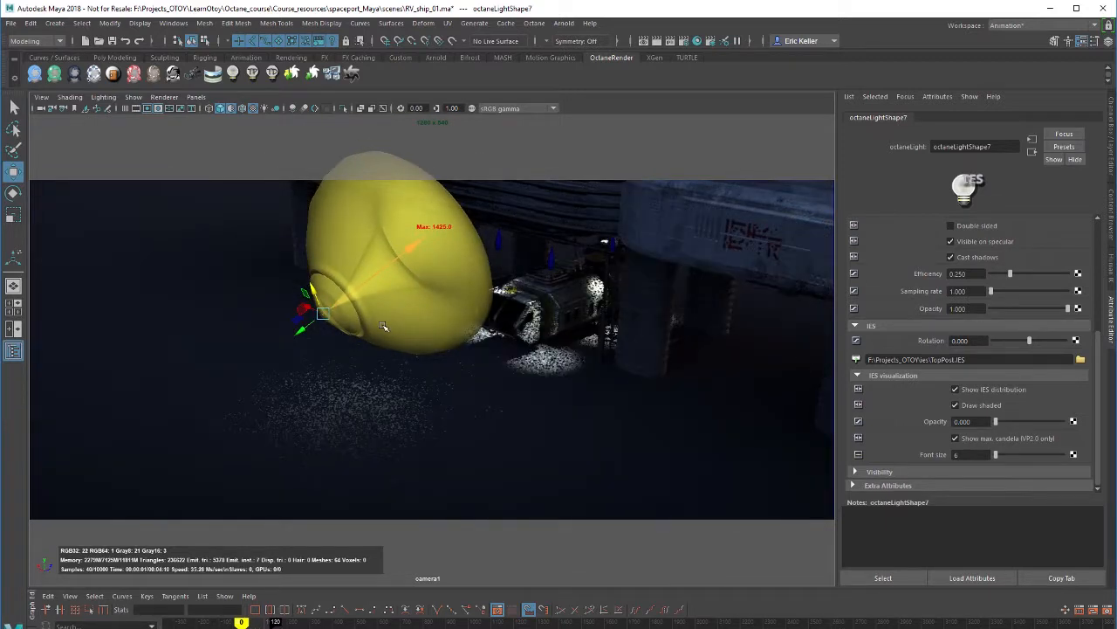
Rotate the IES light until its distribution points straight down at the ground
{"action": "key", "text": "e"}
{"action": "left_click_drag", "start_coordinate": [310, 300], "coordinate": [242, 164]}
{"action": "key", "text": "w"}
{"action": "middle_click_drag", "start_coordinate": [342, 286], "coordinate": [366, 326], "text": "alt"}
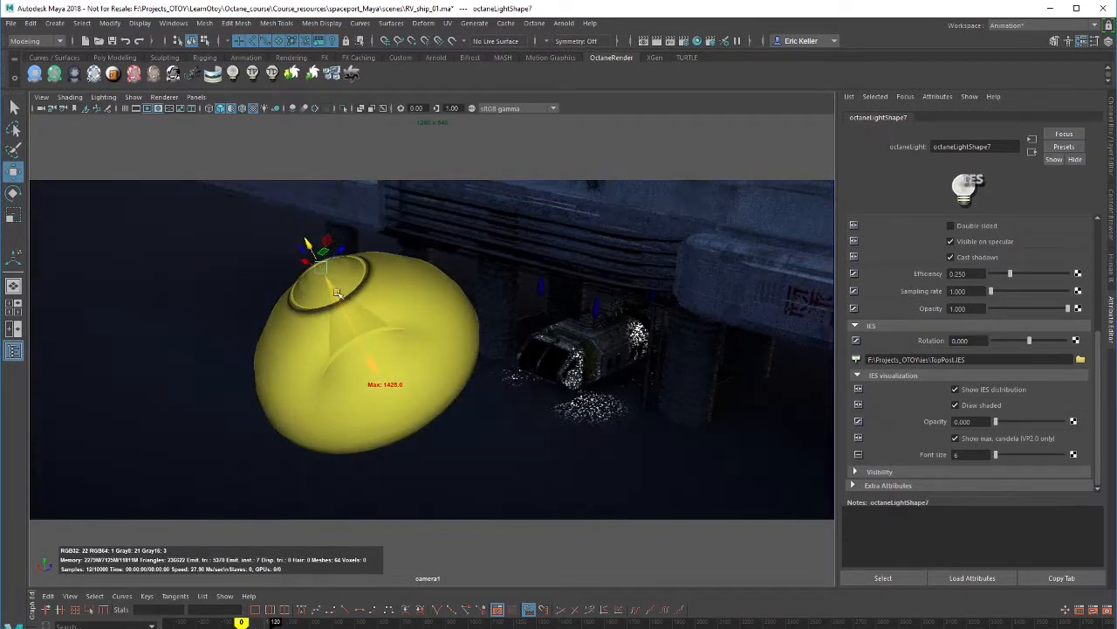
{"action": "key", "text": "e"}
{"action": "left_click_drag", "start_coordinate": [299, 264], "coordinate": [310, 258]}
Reduce the IES light's first two size values to 50
{"action": "scroll", "coordinate": [986, 266], "scroll_direction": "up", "scroll_amount": 5}
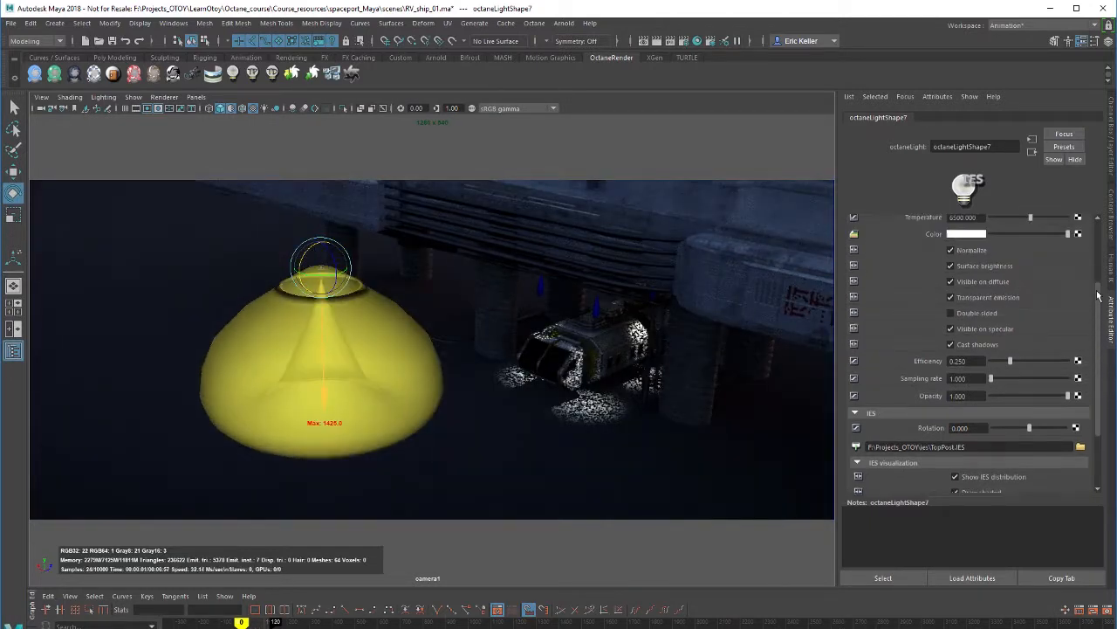
{"action": "double_click", "coordinate": [960, 270]}
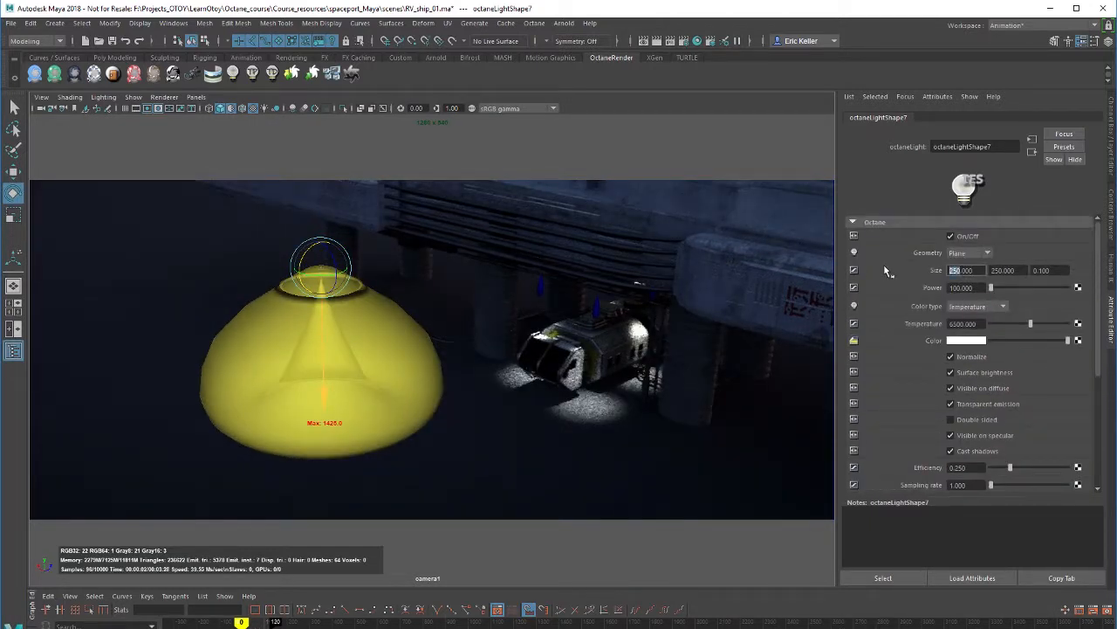
{"action": "type", "text": "50"}
{"action": "key", "text": "Return"}
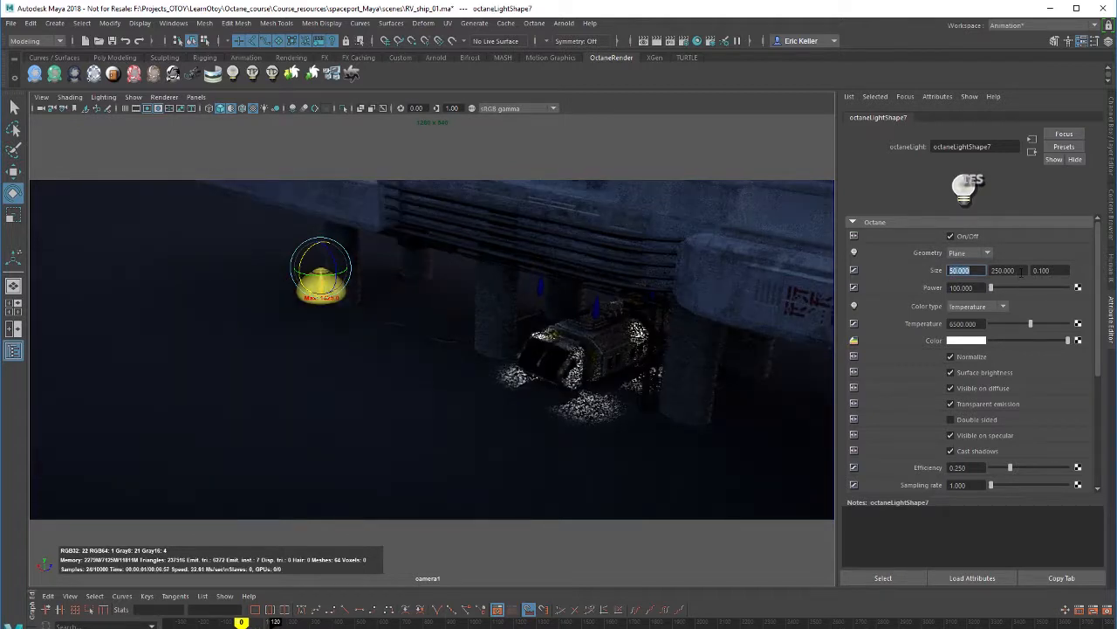
{"action": "key", "text": "Tab"}
{"action": "type", "text": "50"}
{"action": "key", "text": "Return"}
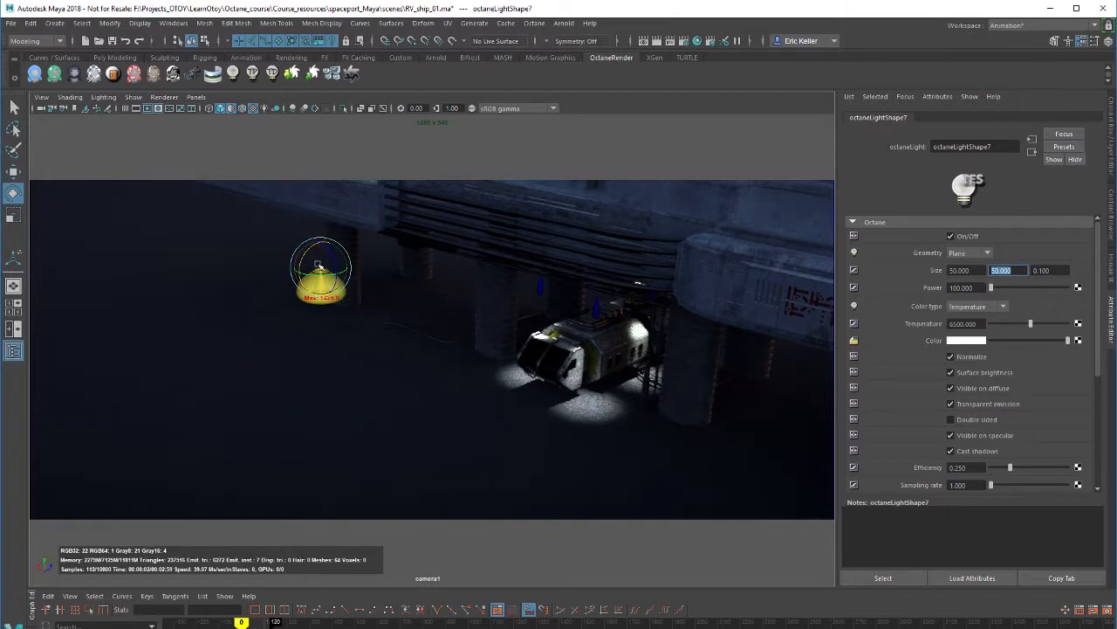
Lower the IES light closer to the ground in front of the ship
{"action": "left_click_drag", "start_coordinate": [314, 250], "coordinate": [313, 388], "text": "alt"}
{"action": "key", "text": "w"}
{"action": "middle_click_drag", "start_coordinate": [367, 366], "coordinate": [406, 267], "text": "alt"}
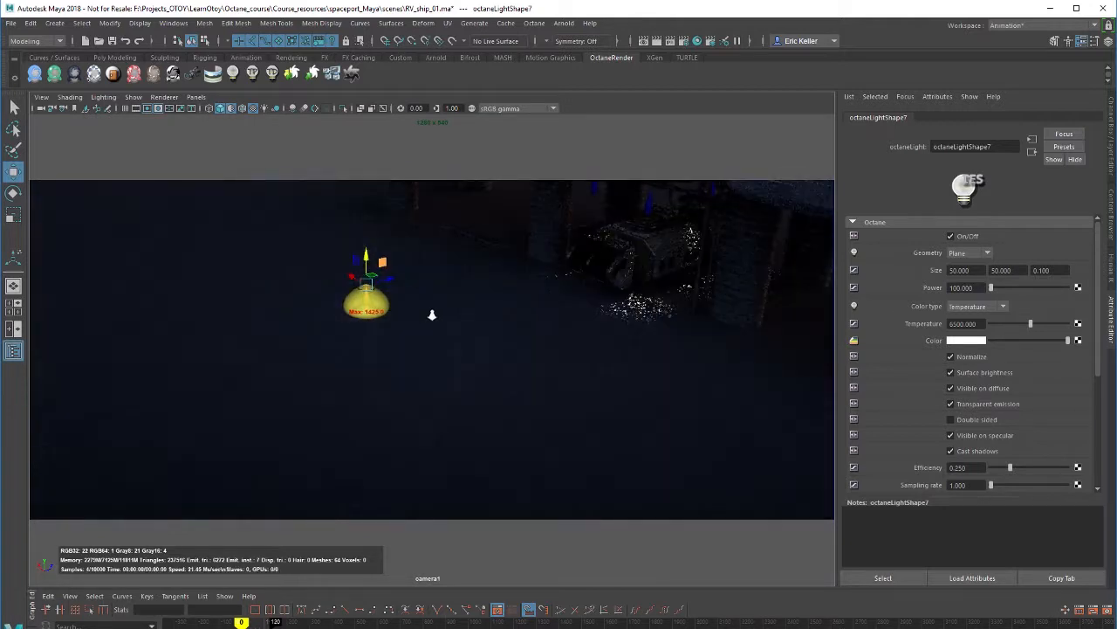
{"action": "right_click_drag", "start_coordinate": [432, 314], "coordinate": [480, 331], "text": "alt"}
{"action": "middle_click_drag", "start_coordinate": [477, 330], "coordinate": [448, 368], "text": "alt"}
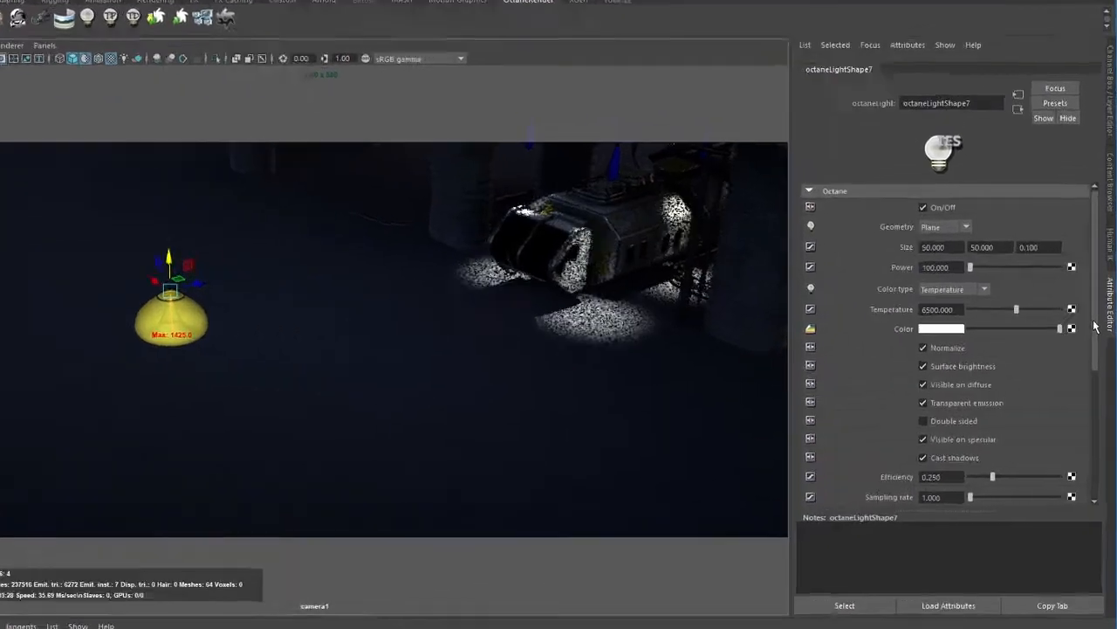
Hide the selected light's IES distribution display and show it again
{"action": "left_click_drag", "start_coordinate": [1094, 324], "coordinate": [1075, 500]}
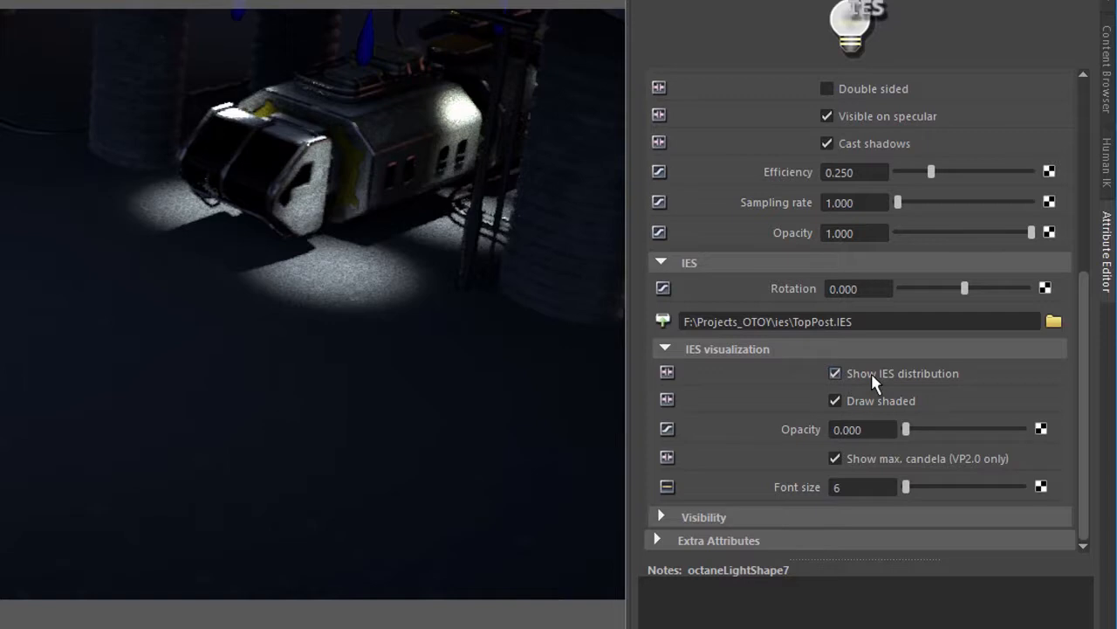
{"action": "left_click", "coordinate": [835, 373]}
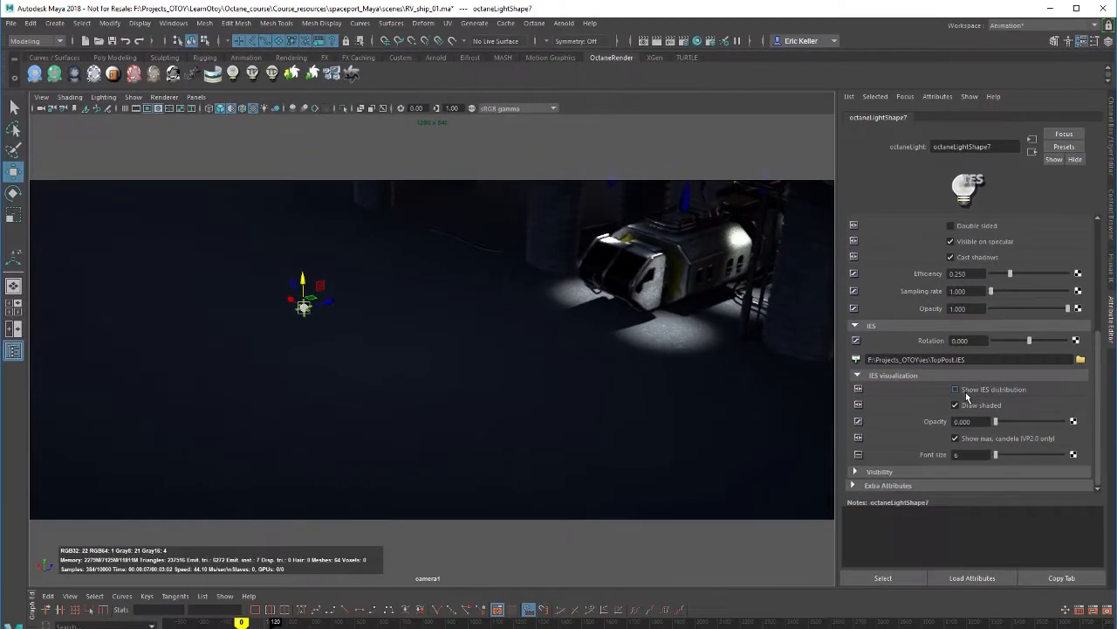
{"action": "left_click", "coordinate": [966, 390]}
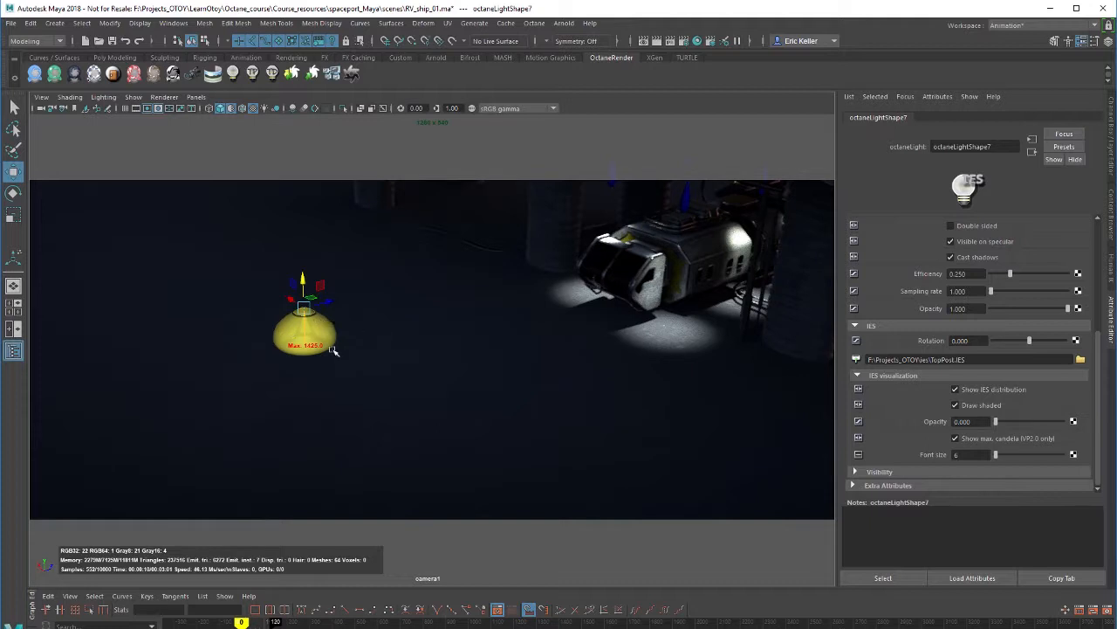
Try the IES visualization as a wireframe by disabling Draw shaded, and restore the shaded display
{"action": "scroll", "coordinate": [281, 334], "scroll_direction": "up", "scroll_amount": 6}
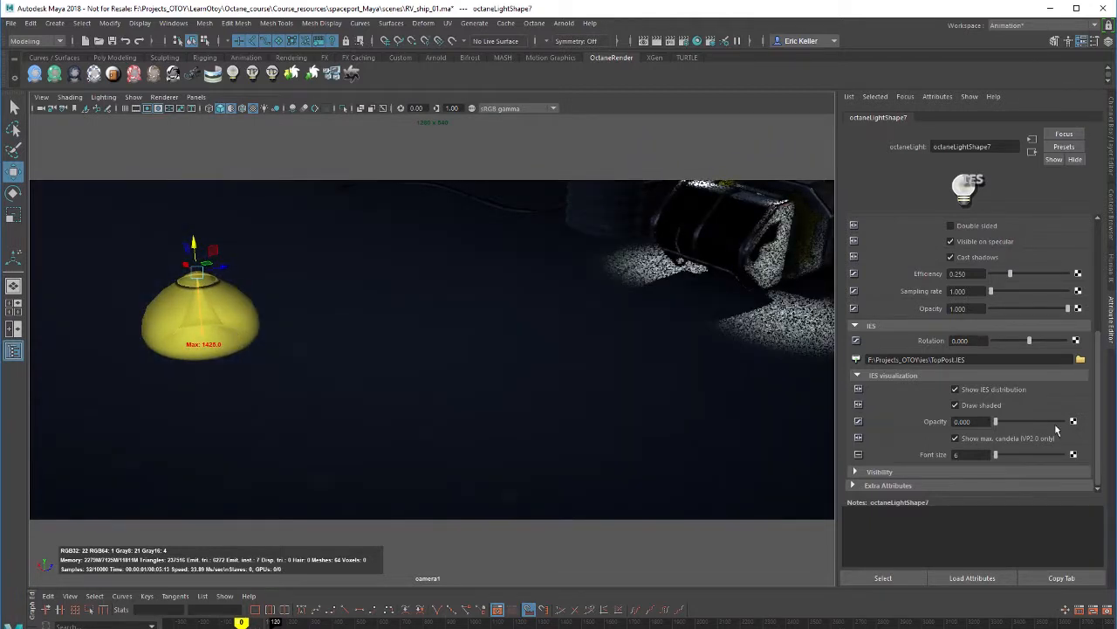
{"action": "left_click", "coordinate": [960, 405]}
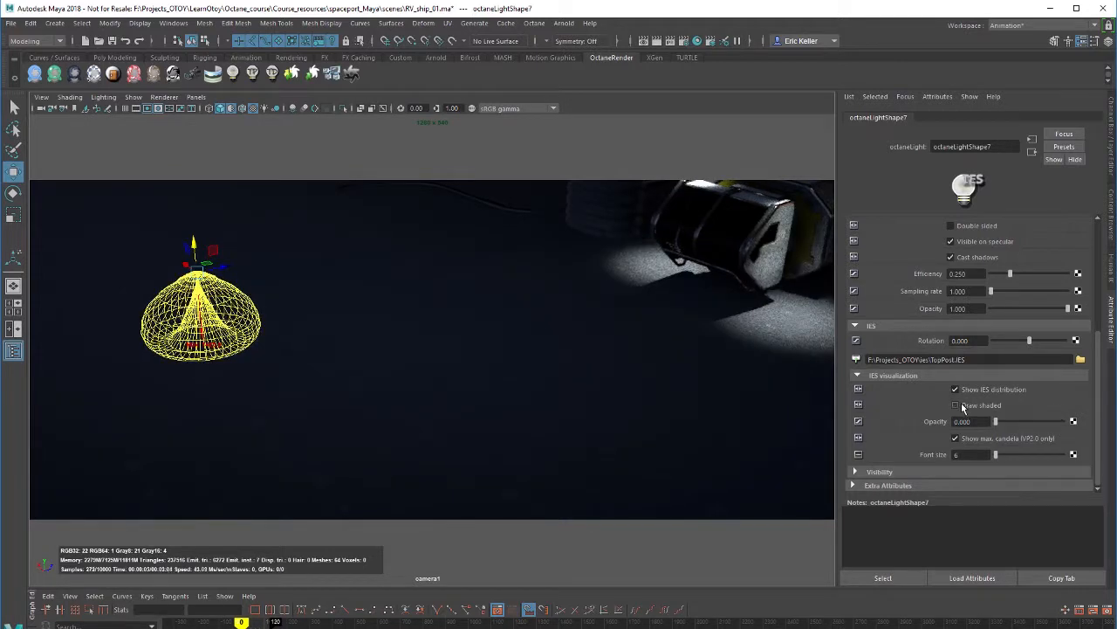
{"action": "left_click", "coordinate": [957, 405]}
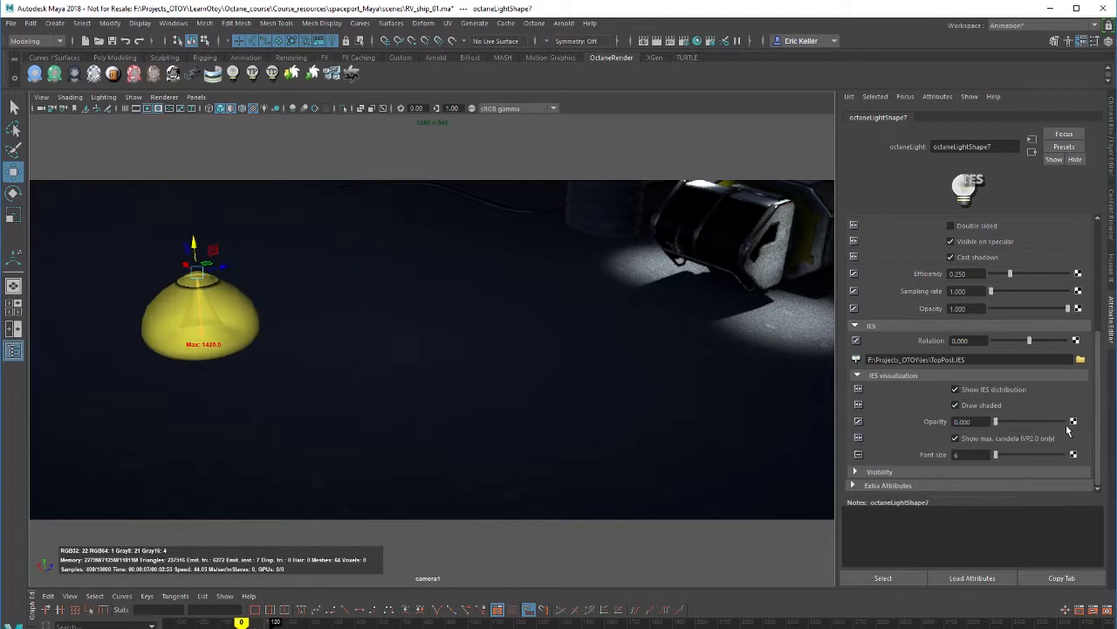
{"action": "mouse_move", "coordinate": [998, 422]}
{"action": "left_mouse_down"}
{"action": "mouse_move", "coordinate": [1080, 424]}
{"action": "mouse_move", "coordinate": [988, 424]}
{"action": "mouse_move", "coordinate": [999, 424]}
{"action": "left_mouse_up"}
Review the IES visualization defaults in the Octane render settings and close the window
{"action": "left_click", "coordinate": [684, 41]}
{"action": "left_click_drag", "start_coordinate": [178, 165], "coordinate": [596, 95]}
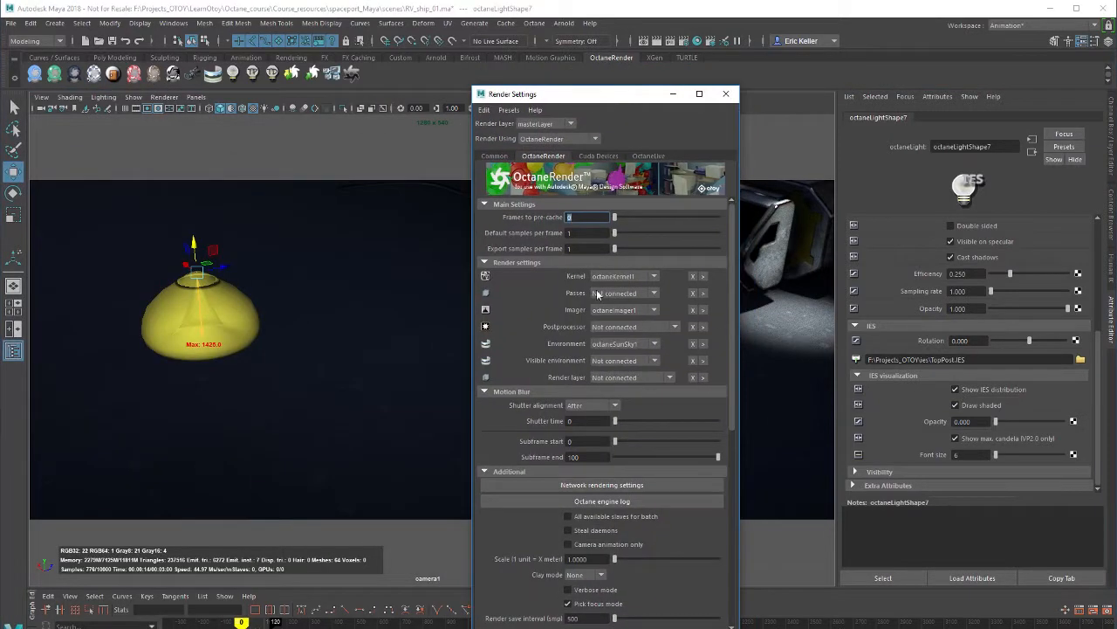
{"action": "scroll", "coordinate": [525, 471], "scroll_direction": "down", "scroll_amount": 10}
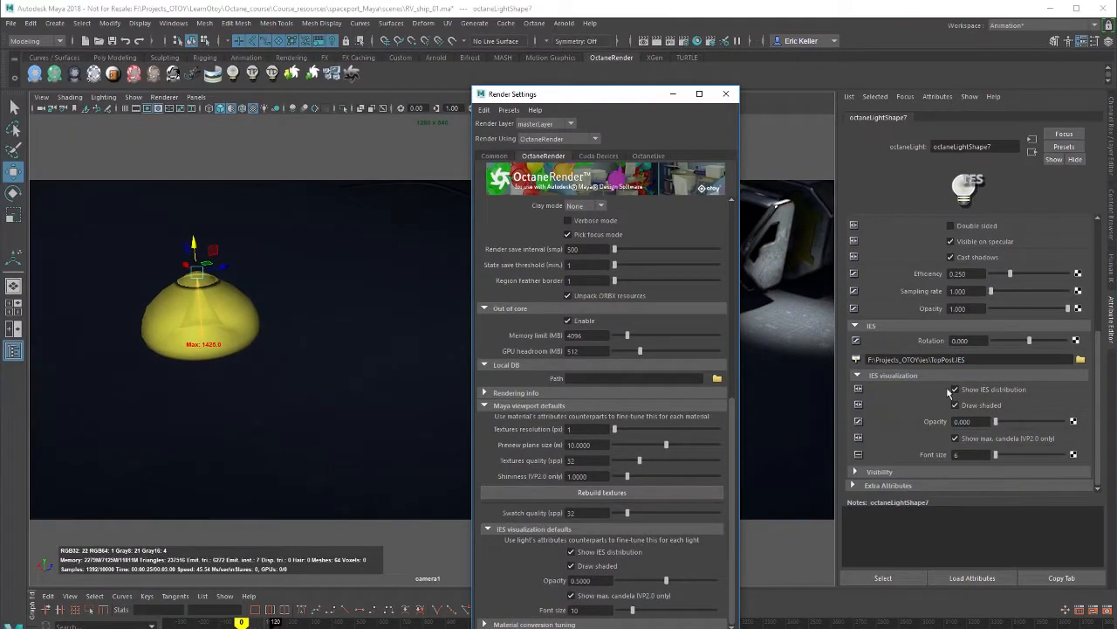
{"action": "left_click", "coordinate": [726, 94]}
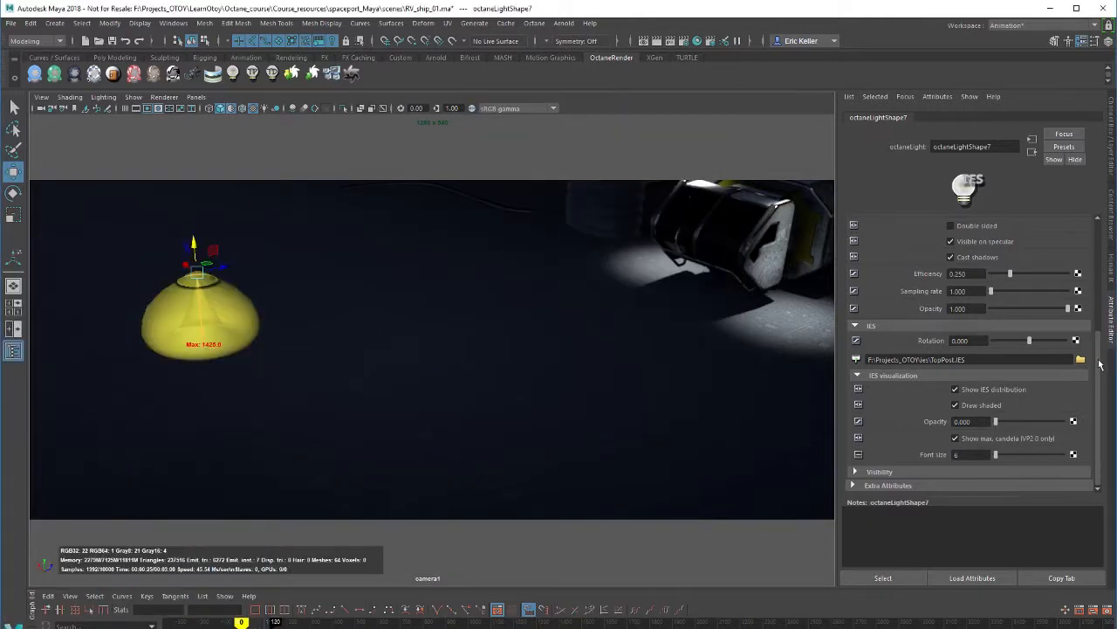
Raise the IES light's power to about 13846
{"action": "left_click_drag", "start_coordinate": [1092, 374], "coordinate": [1094, 248]}
{"action": "left_click_drag", "start_coordinate": [990, 293], "coordinate": [1001, 290]}
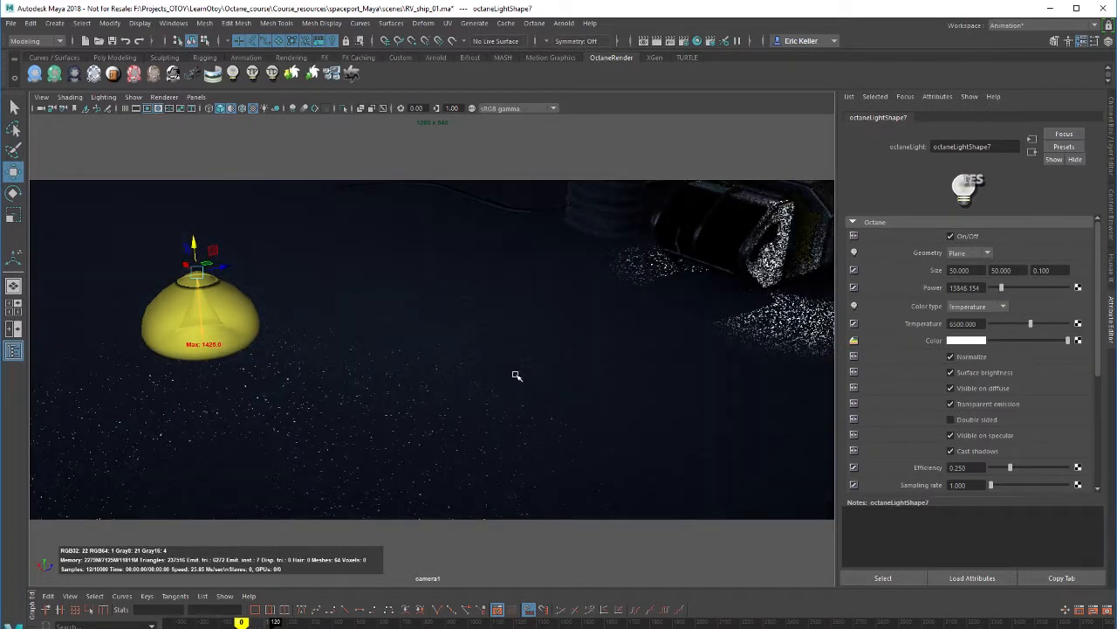
Lift the IES light higher above the ground and shift it slightly toward the ship
{"action": "right_click_drag", "start_coordinate": [555, 362], "coordinate": [428, 364], "text": "alt"}
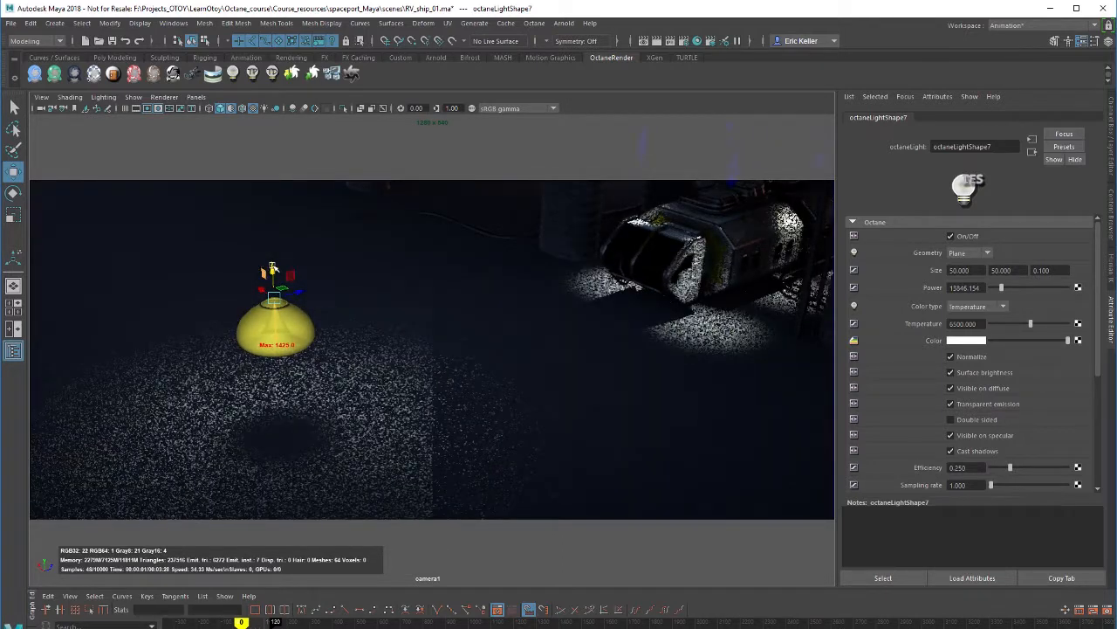
{"action": "left_click_drag", "start_coordinate": [273, 270], "coordinate": [272, 211]}
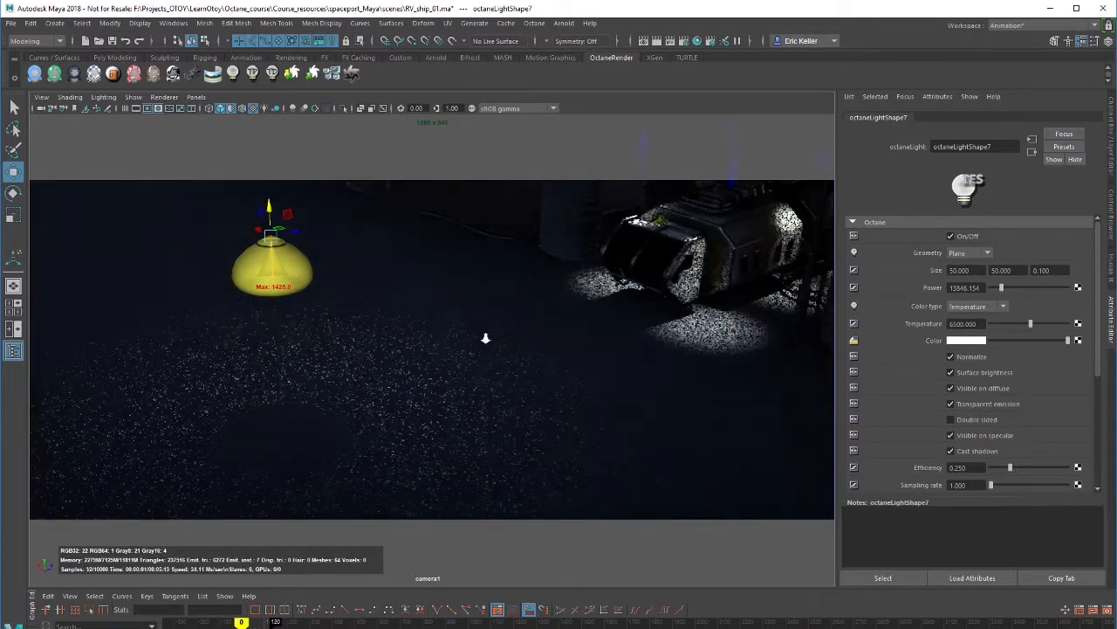
{"action": "left_click_drag", "start_coordinate": [486, 337], "coordinate": [399, 354], "text": "alt"}
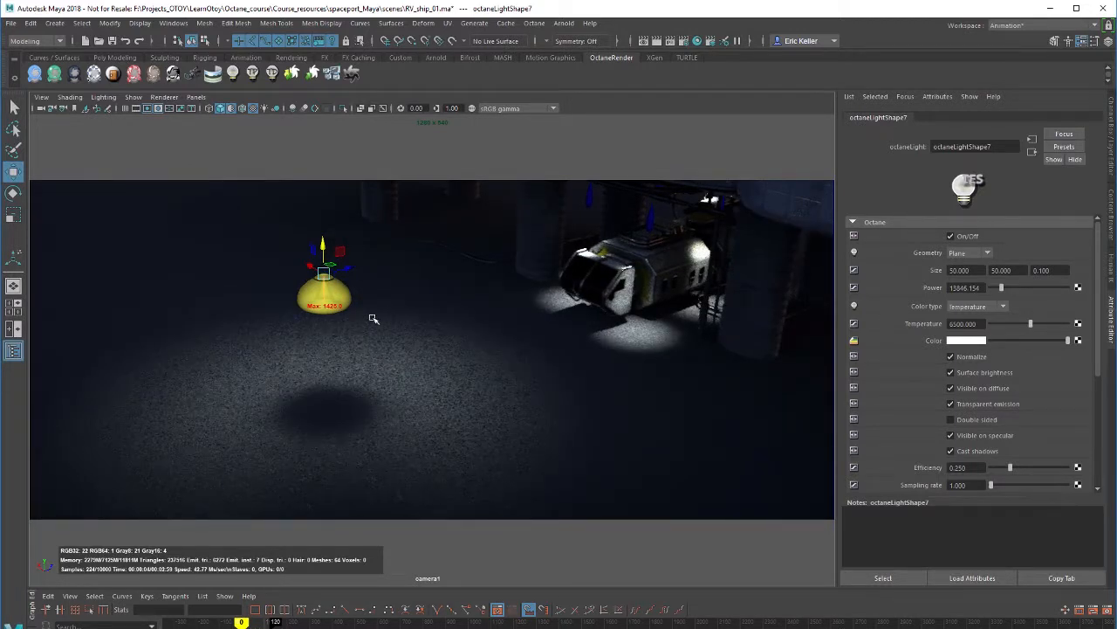
{"action": "left_click_drag", "start_coordinate": [323, 273], "coordinate": [346, 293]}
Try tilting the IES light in different directions with the Rotate tool, and undo the rotations
{"action": "key", "text": "e"}
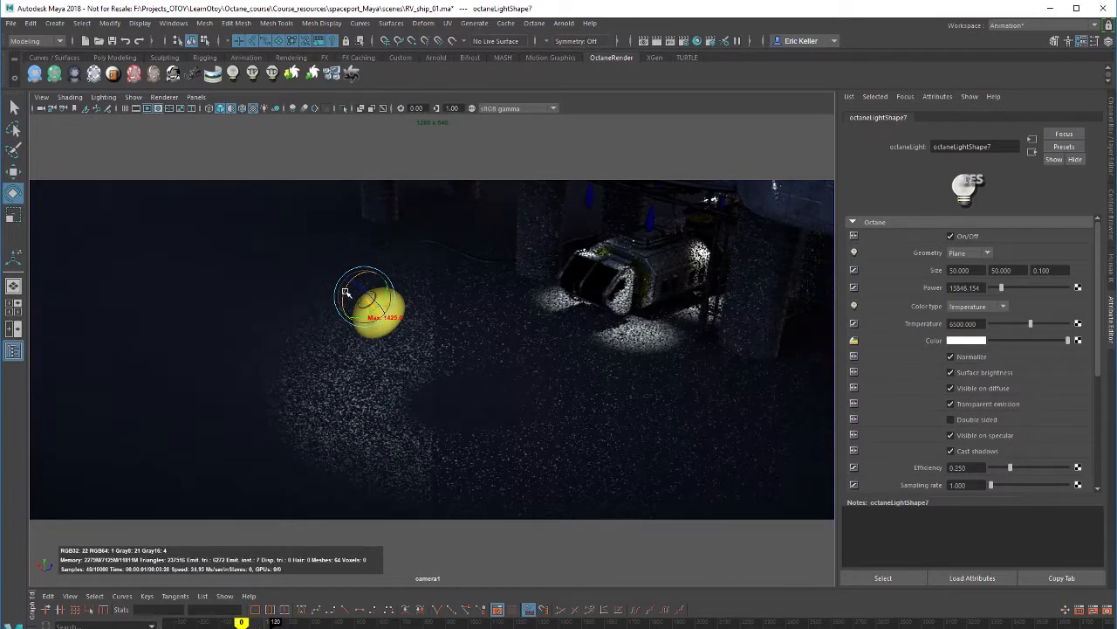
{"action": "left_click_drag", "start_coordinate": [346, 292], "coordinate": [357, 275]}
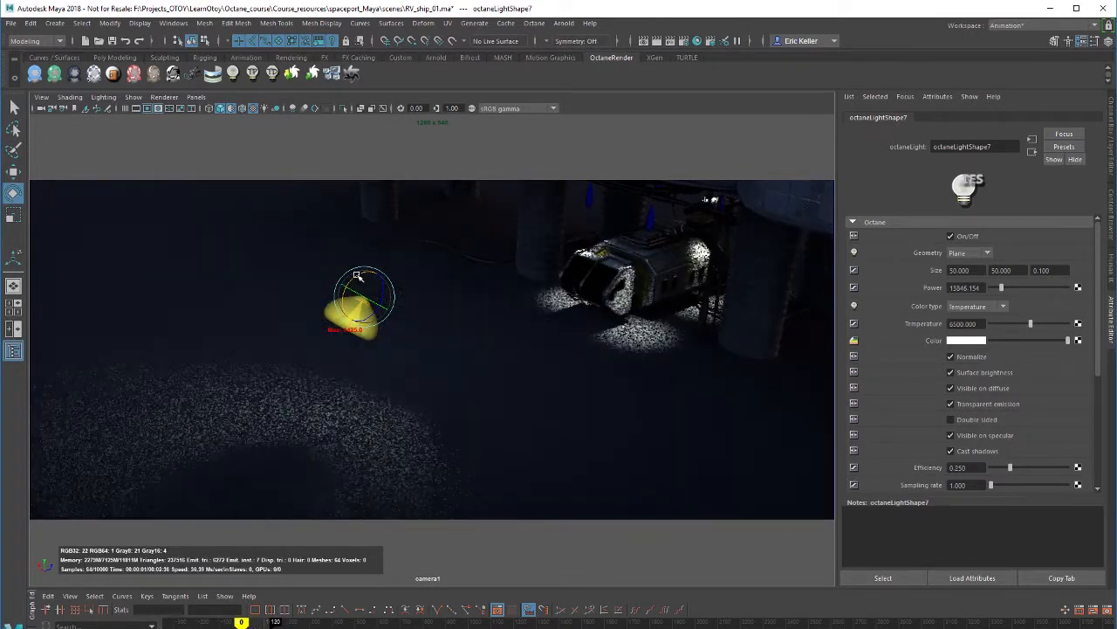
{"action": "key", "text": "ctrl+z"}
{"action": "key", "text": "ctrl+z"}
Try the light's IES Rotation value up to about -47.213, and reset it to 0
{"action": "scroll", "coordinate": [951, 345], "scroll_direction": "down", "scroll_amount": 4}
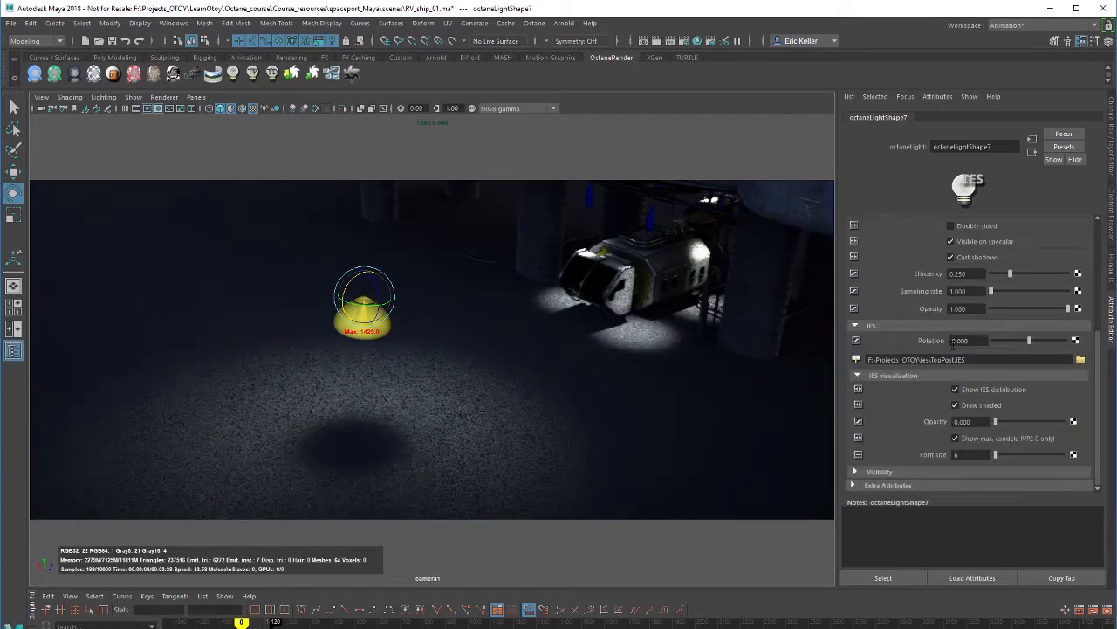
{"action": "left_click", "coordinate": [1036, 342]}
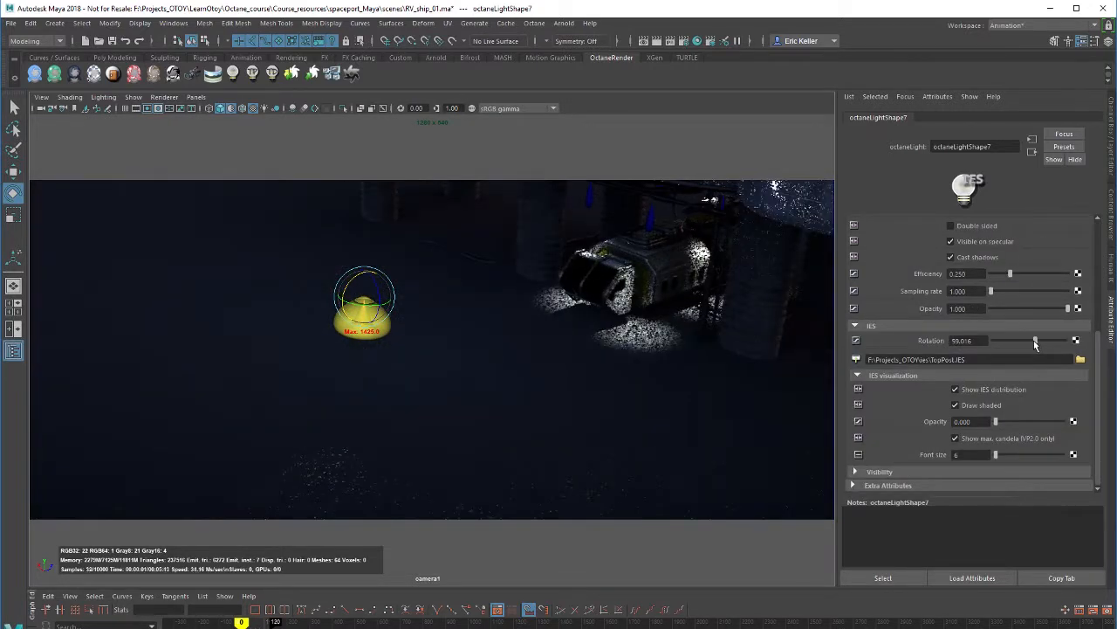
{"action": "left_click", "coordinate": [1034, 342]}
{"action": "left_click_drag", "start_coordinate": [1034, 343], "coordinate": [1024, 345]}
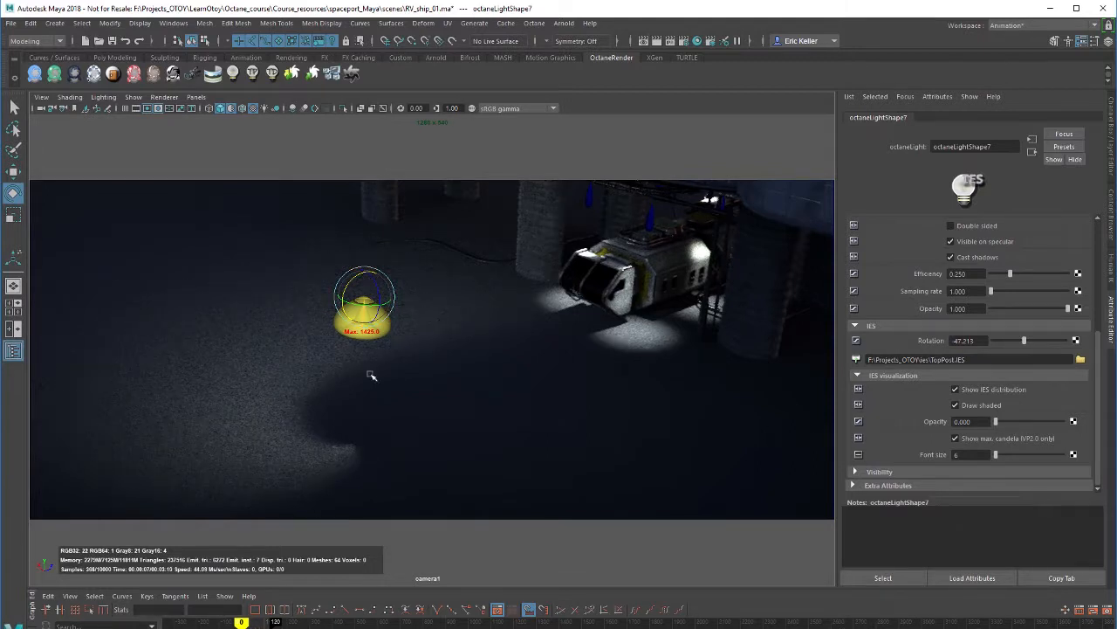
{"action": "left_click_drag", "start_coordinate": [983, 340], "coordinate": [917, 343]}
{"action": "type", "text": "0"}
{"action": "key", "text": "Return"}
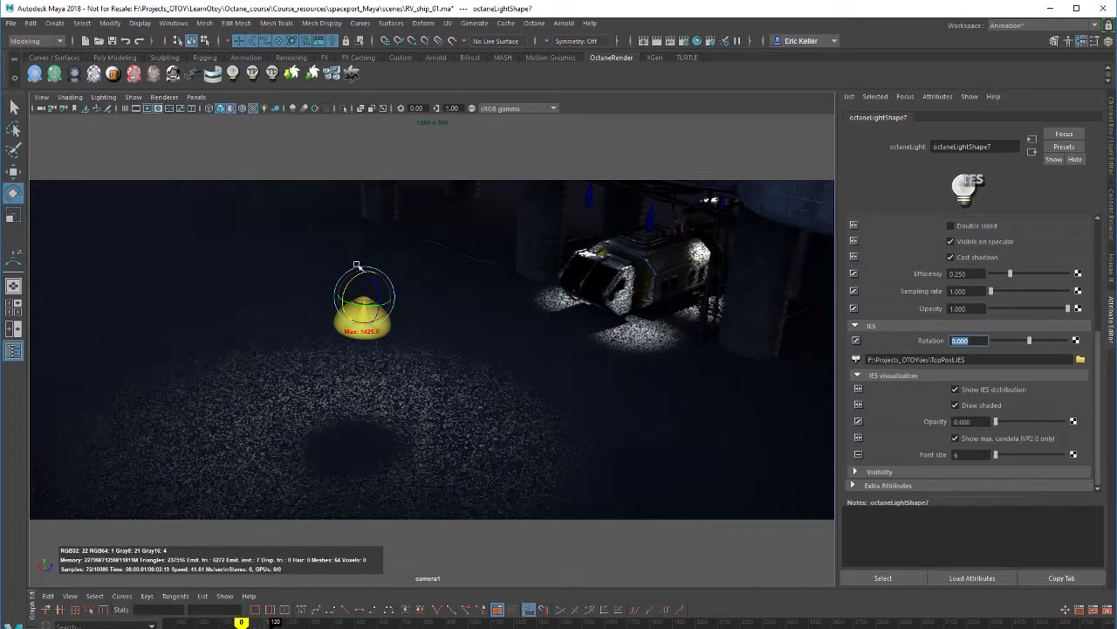
Tilt the IES light slightly so its pool of light shifts toward the ship
{"action": "mouse_move", "coordinate": [360, 282]}
{"action": "left_mouse_down"}
{"action": "mouse_move", "coordinate": [350, 284]}
{"action": "mouse_move", "coordinate": [369, 280]}
{"action": "mouse_move", "coordinate": [351, 282]}
{"action": "left_mouse_up"}
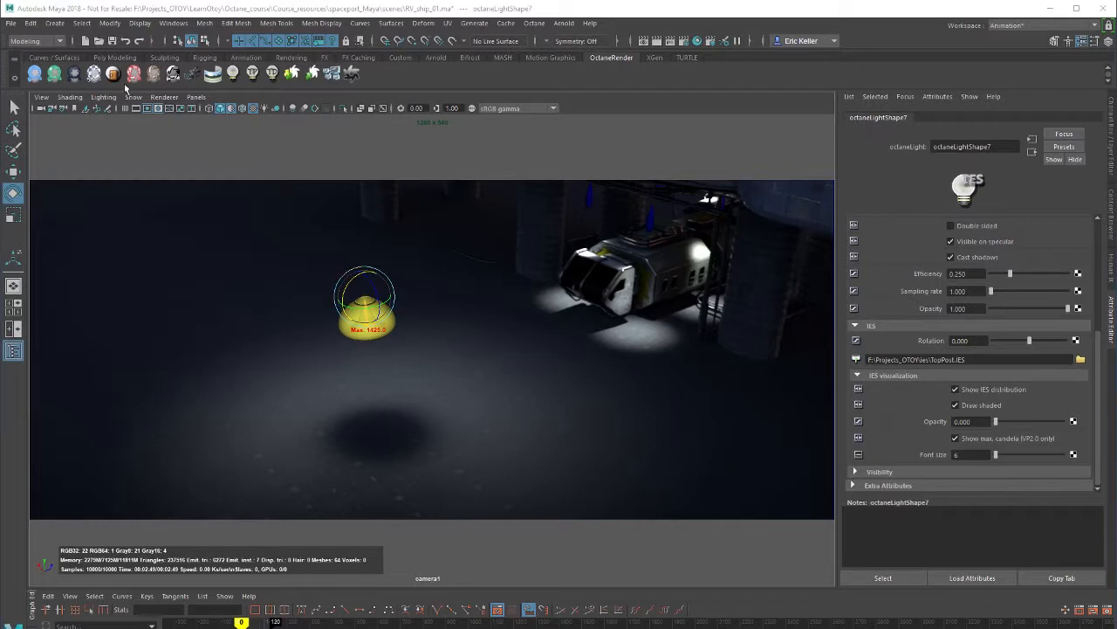
Set Frames to pre-cache to 0 in the Octane render settings and move the settings window out of view
{"action": "left_click", "coordinate": [159, 99]}
{"action": "left_click", "coordinate": [184, 129]}
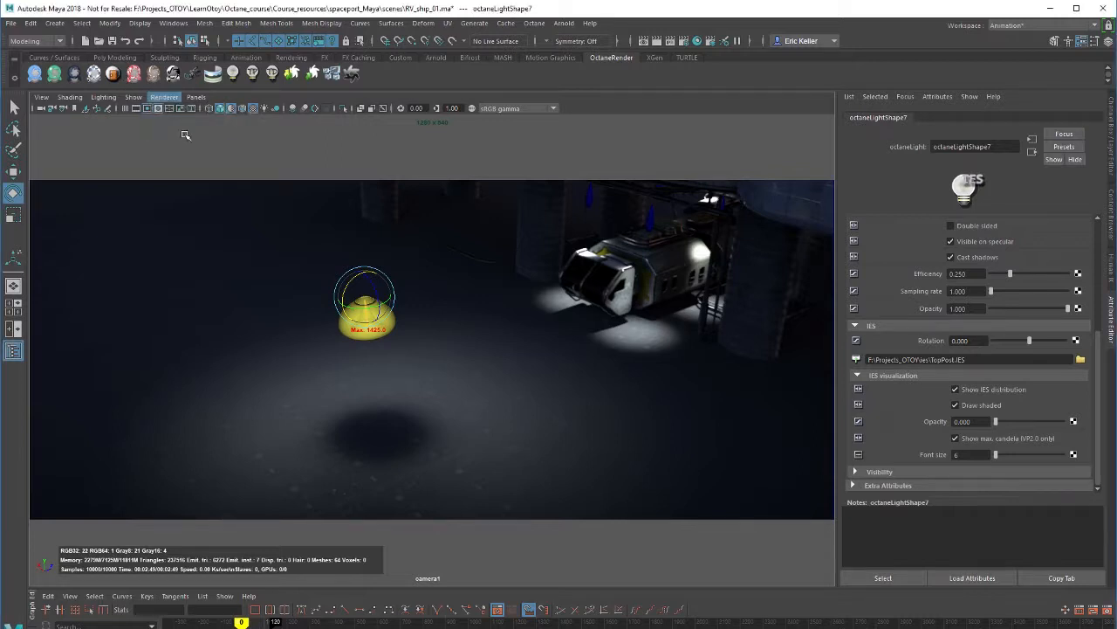
{"action": "left_click_drag", "start_coordinate": [699, 626], "coordinate": [624, 172]}
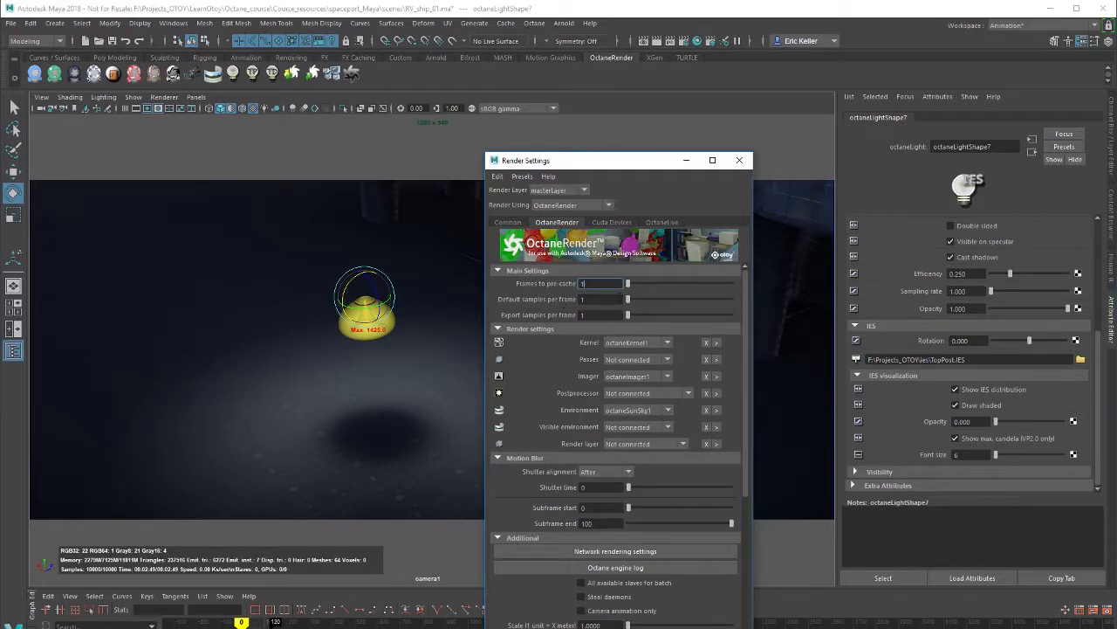
{"action": "type", "text": "0"}
{"action": "key", "text": "Return"}
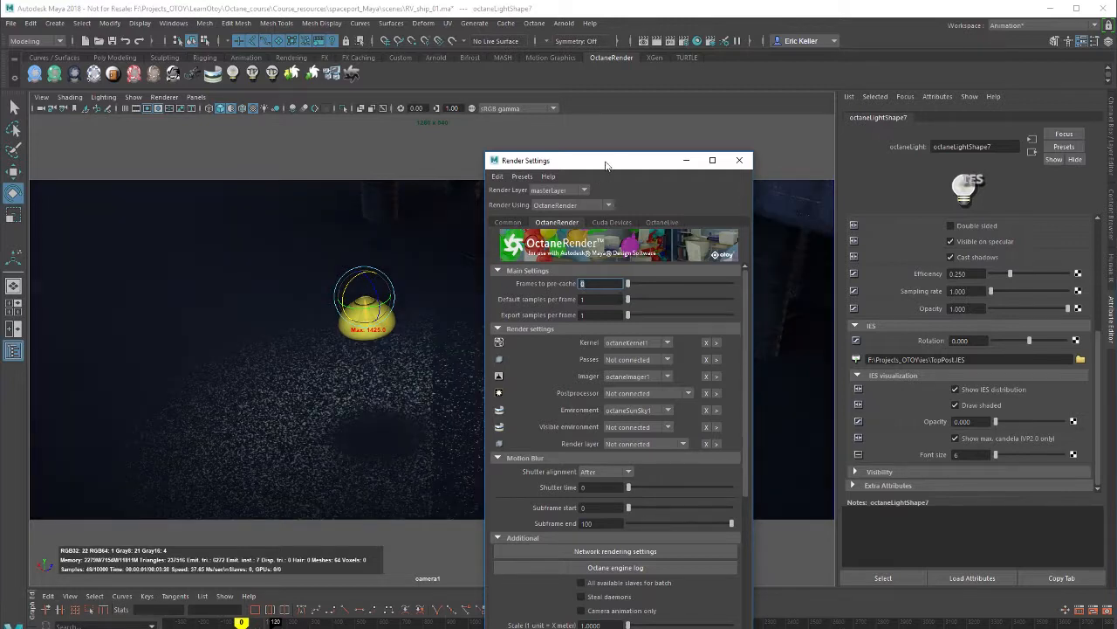
{"action": "left_click_drag", "start_coordinate": [607, 166], "coordinate": [524, 628]}
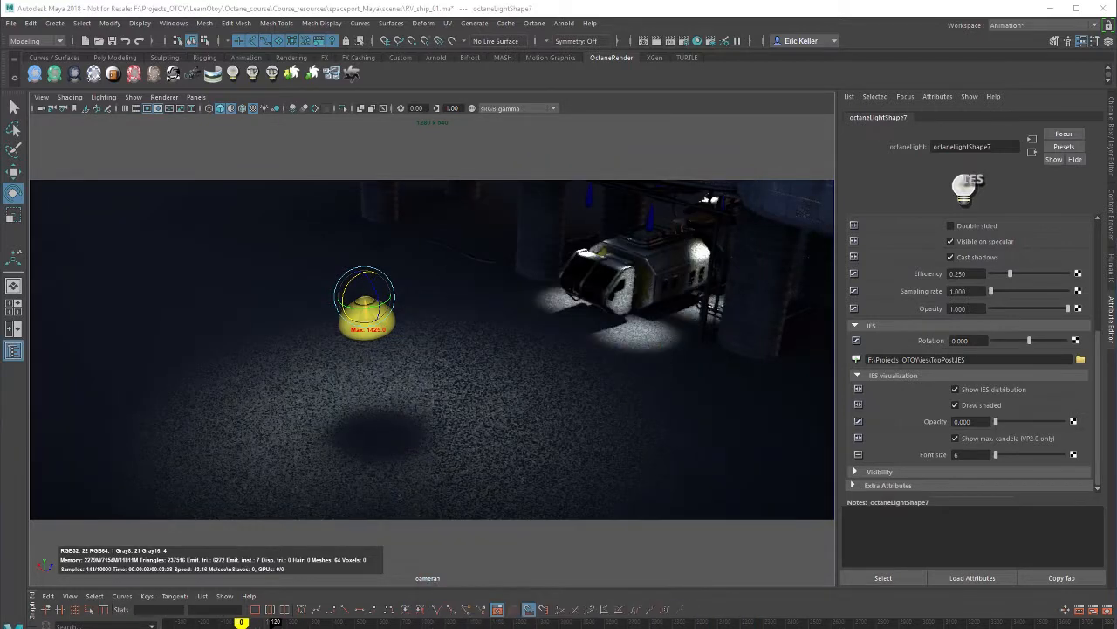